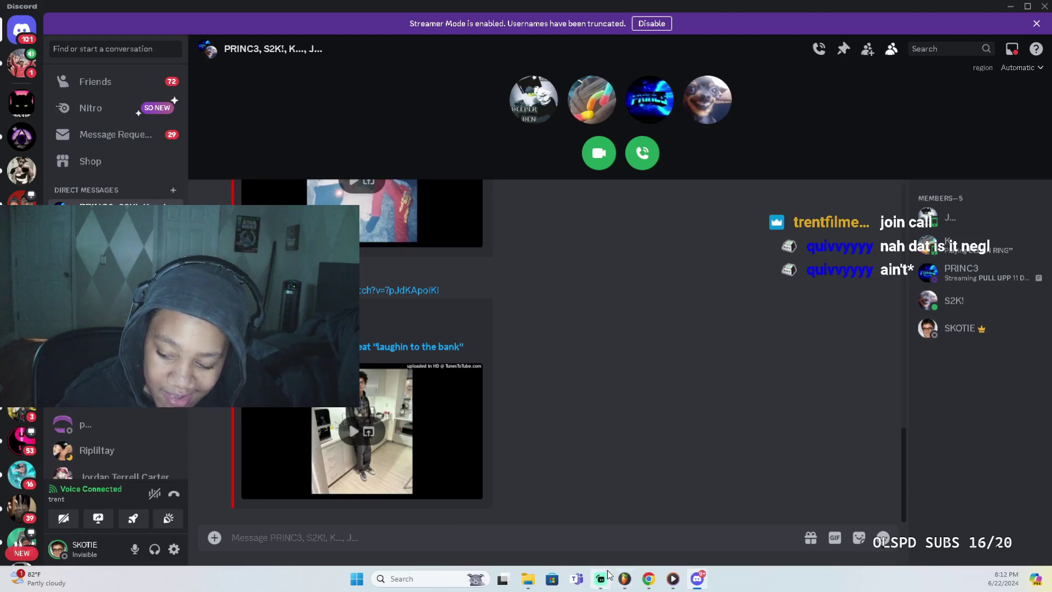
Step: Look through the YouTube type-beat links shared in the Discord group chat
mouse_move(653, 587)
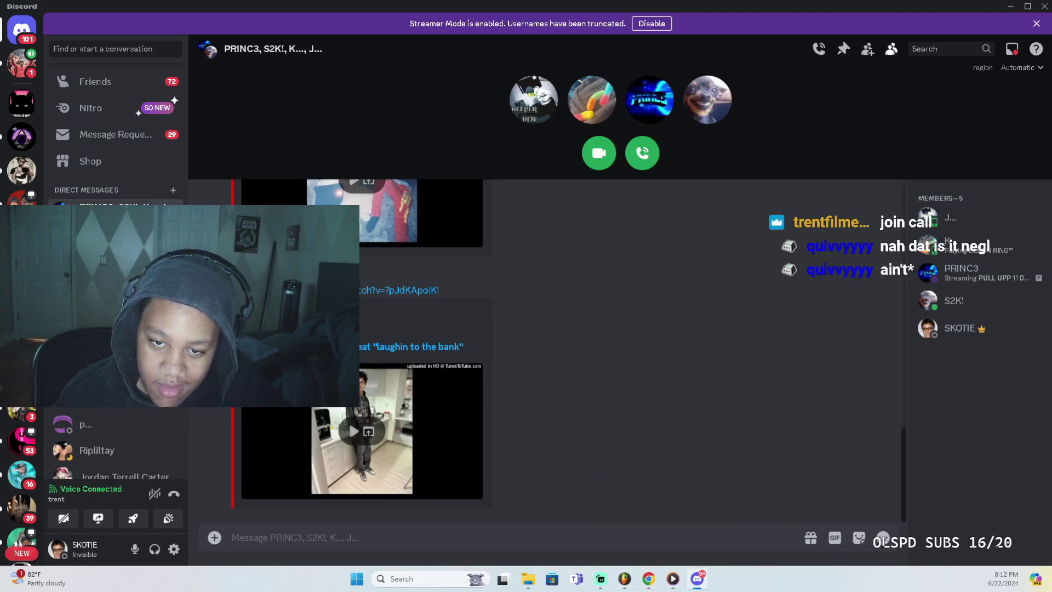
left_click(22, 204)
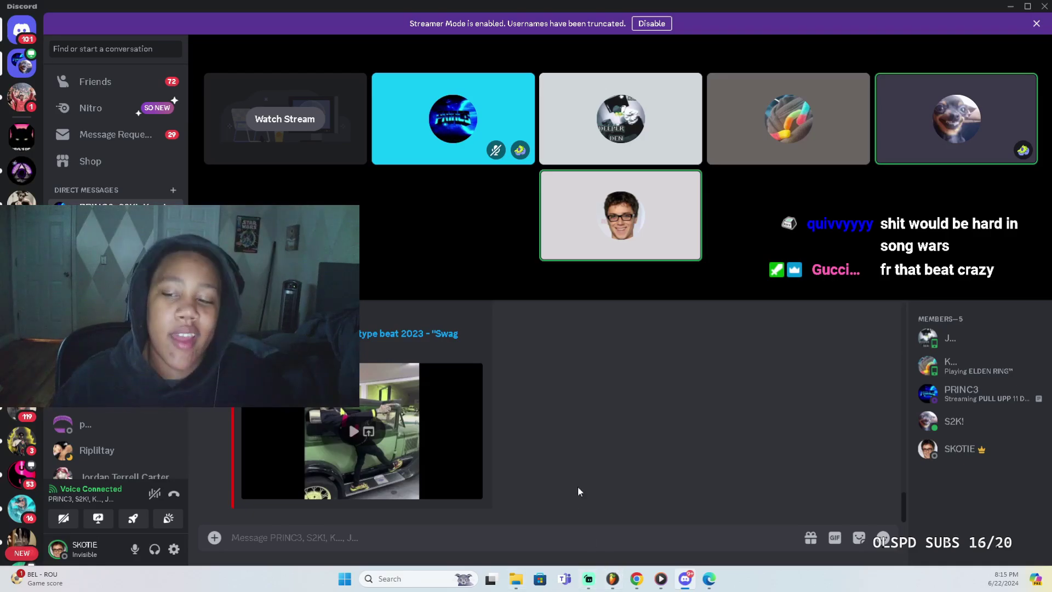
scroll(527, 461, "down", 5)
scroll(541, 474, "up", 2)
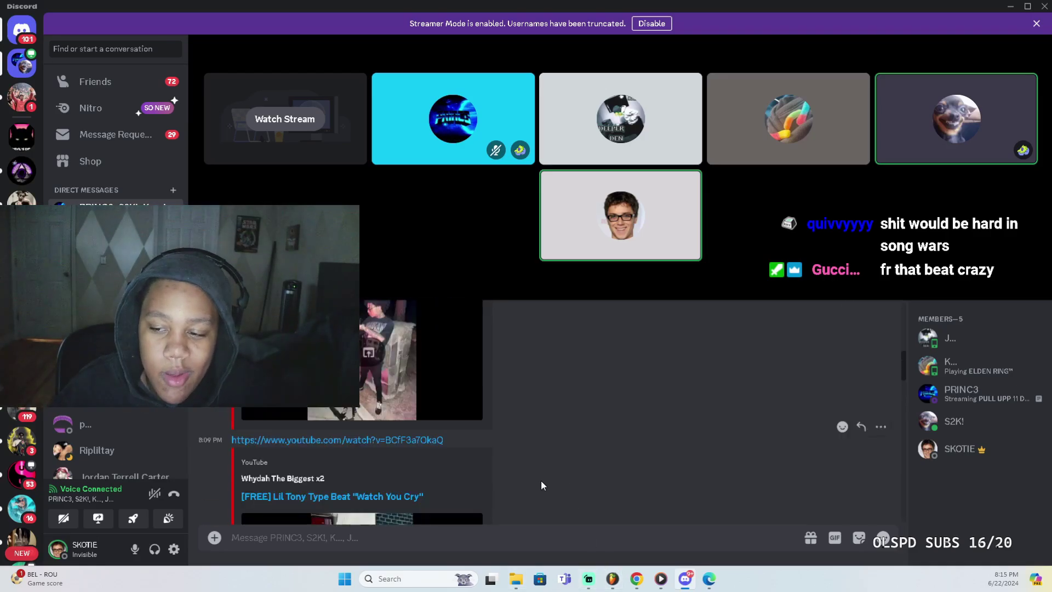
scroll(541, 481, "down", 3)
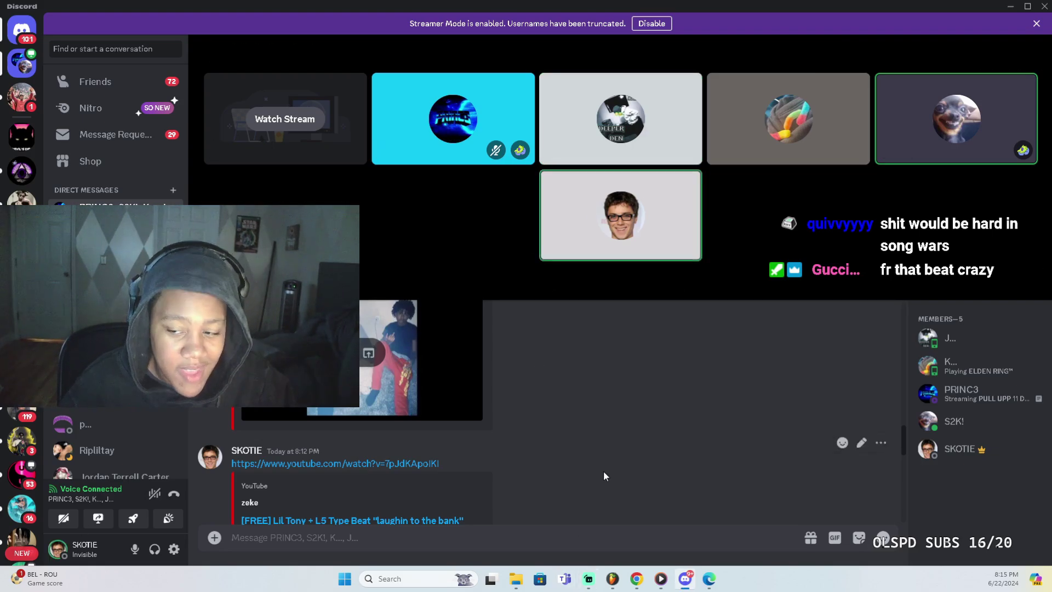
scroll(593, 469, "up", 5)
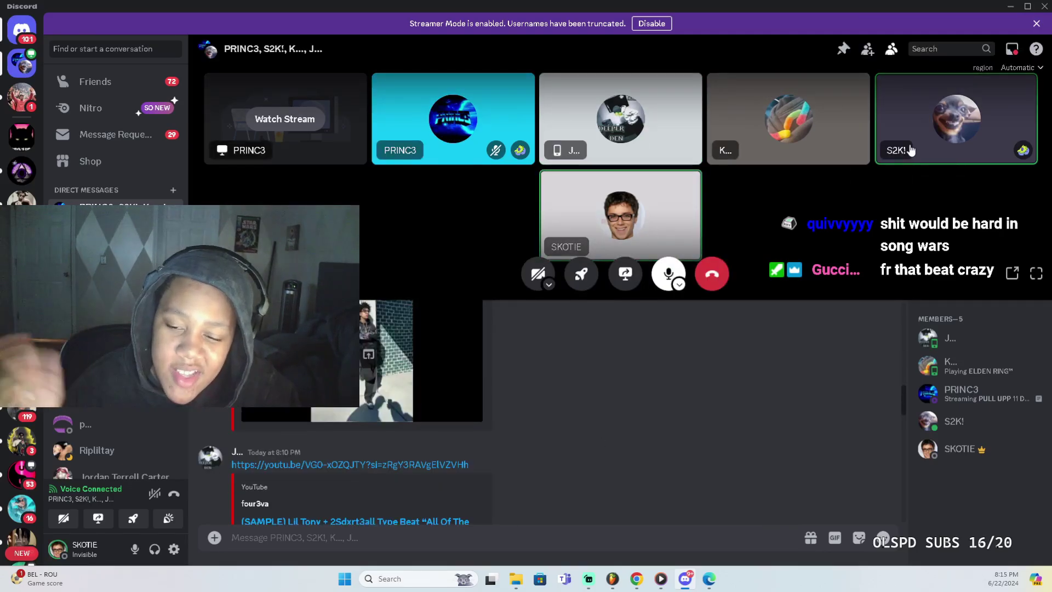
scroll(581, 449, "up", 3)
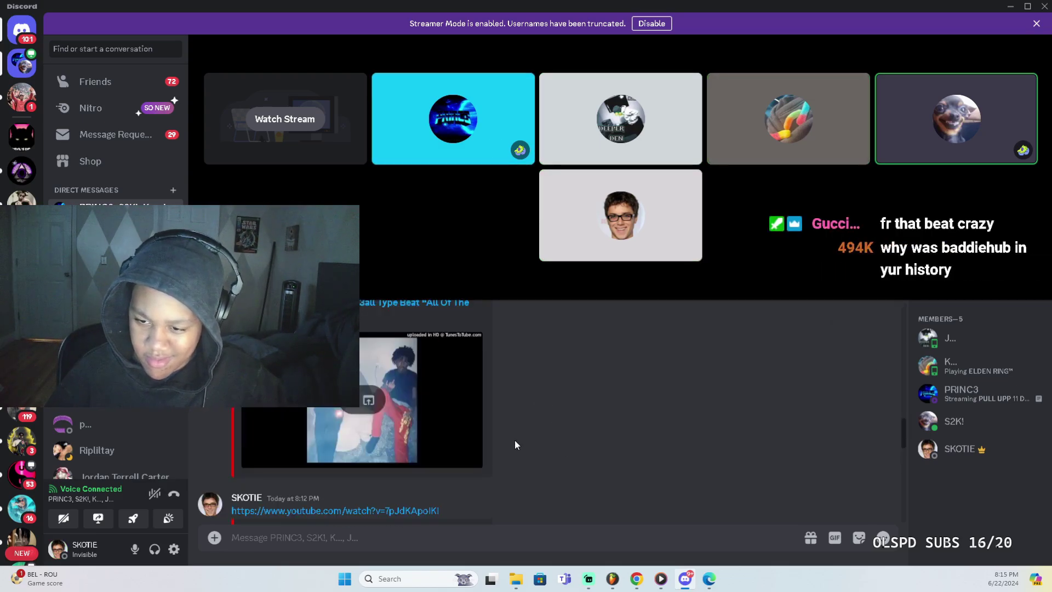
scroll(518, 432, "up", 5)
Step: Switch to FL Studio and record a first vocal take on Track 2 over the "laughin to the bank" beat
key("alt+Tab")
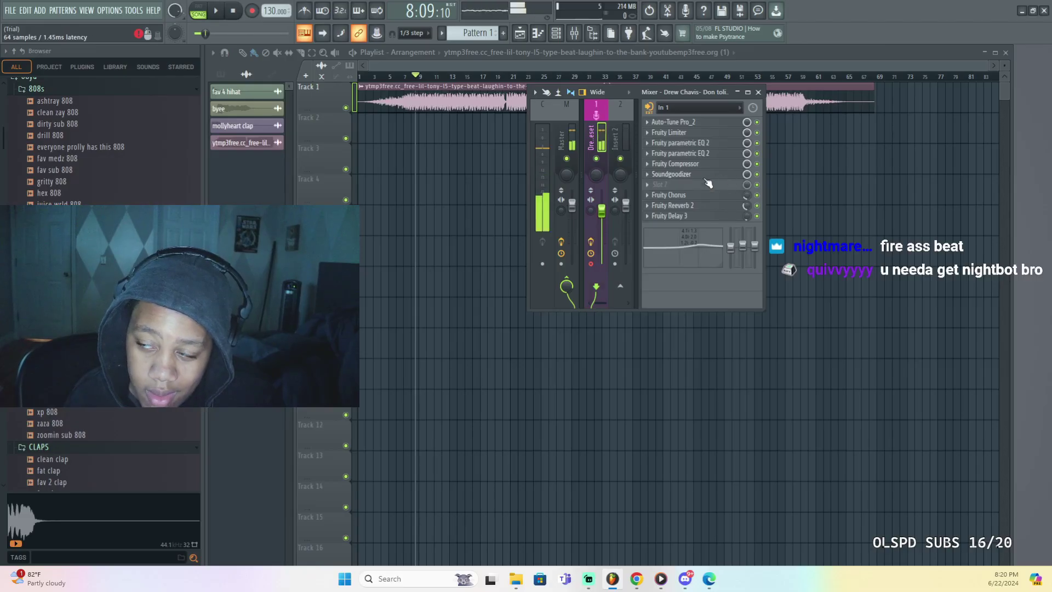
left_click_drag(421, 83, 368, 79)
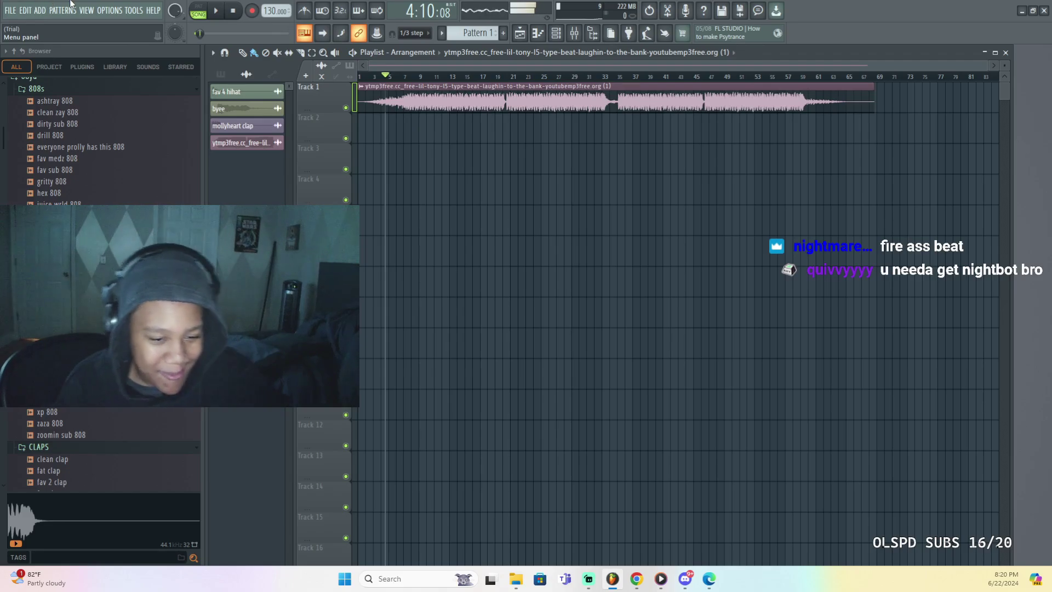
key("space")
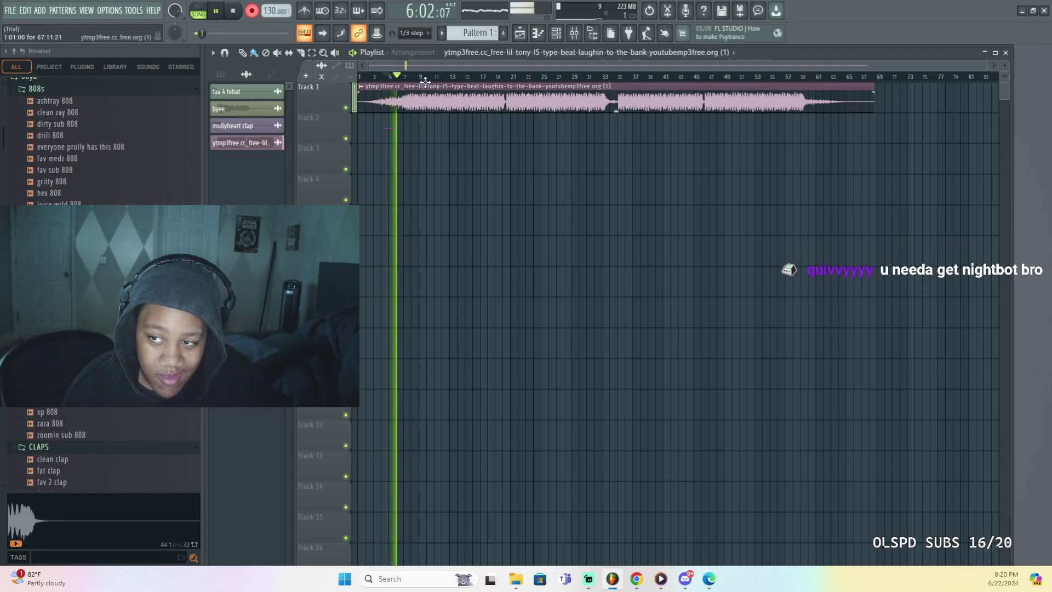
scroll(429, 81, "up", 2)
scroll(425, 74, "up", 3)
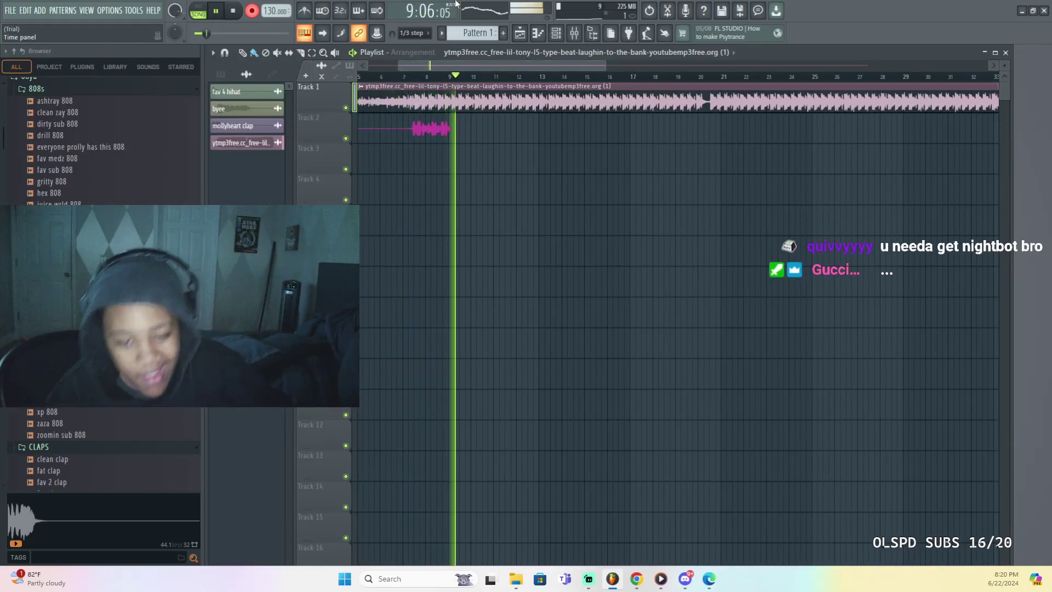
key("space")
Step: Record a second vocal take on Track 3 starting in bar 6 and shift its clip slightly later
scroll(447, 82, "up", 3)
left_click(374, 77)
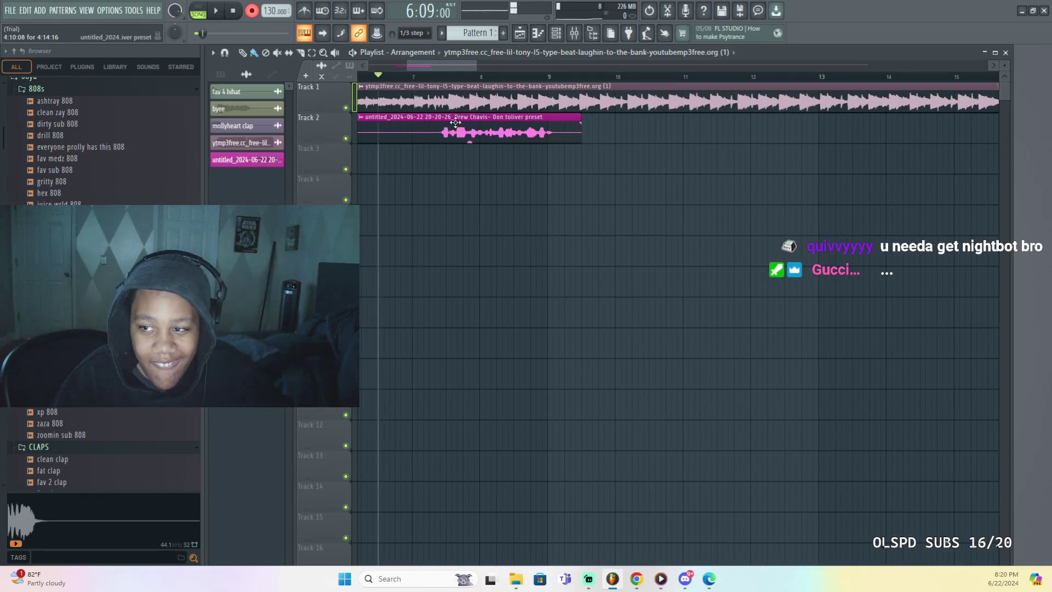
key("space")
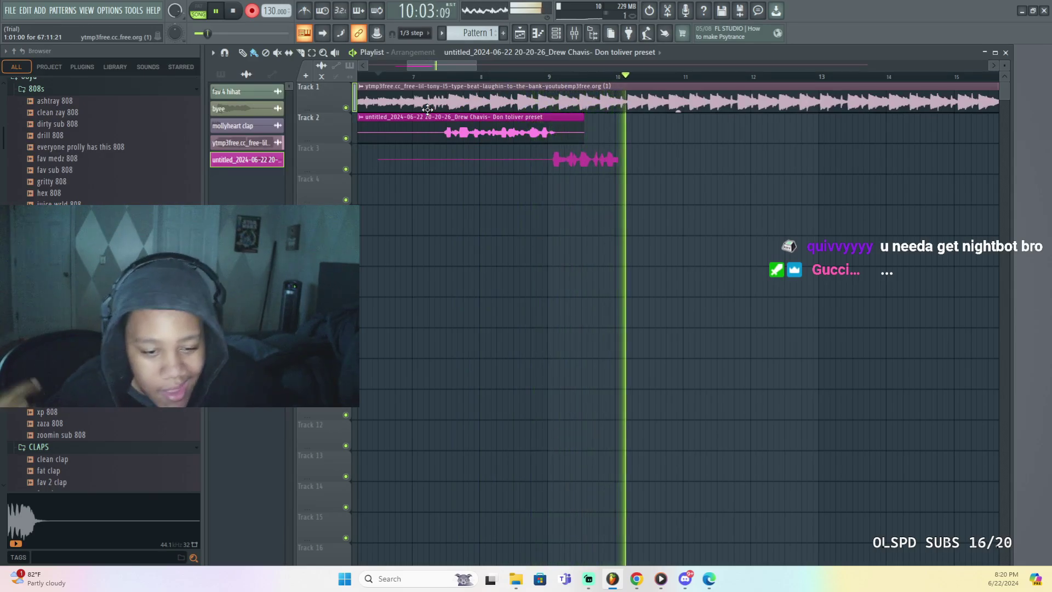
key("space")
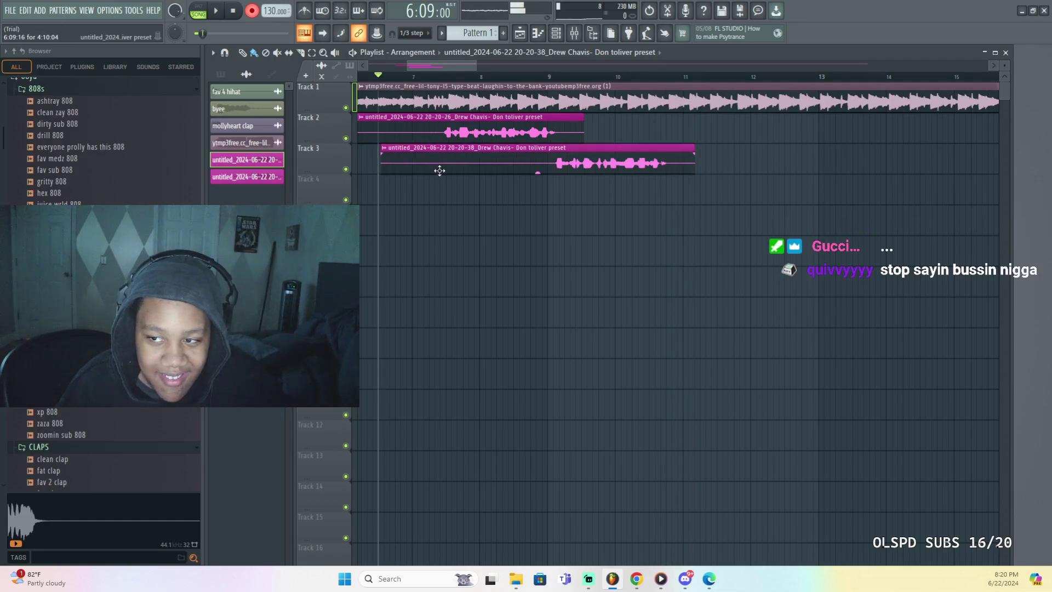
left_click_drag(439, 170, 442, 170)
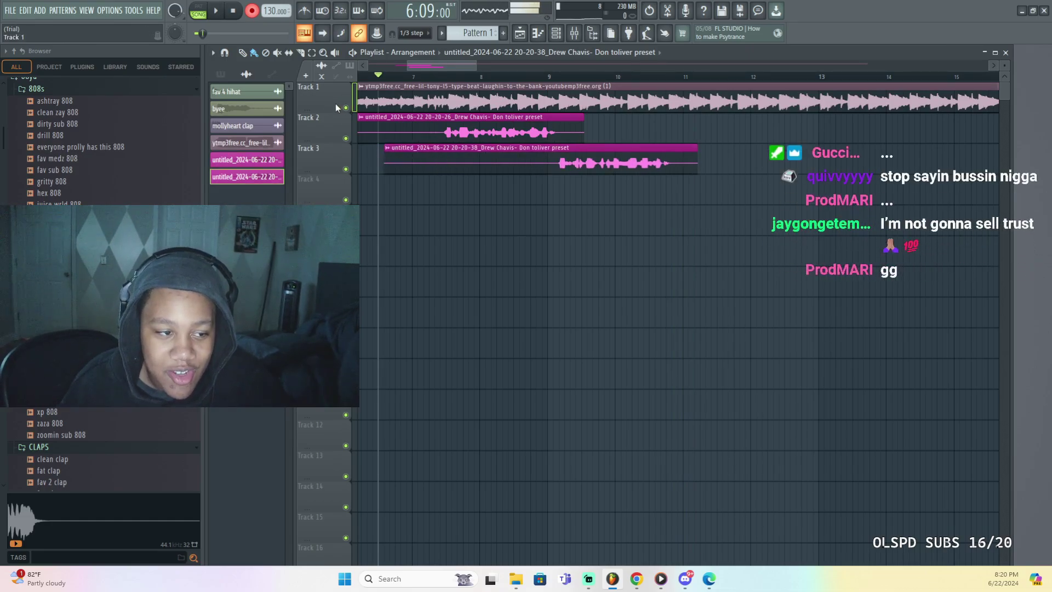
Step: Record a third vocal take on Track 4 and a further one on Track 5 starting in bar 9
key("space")
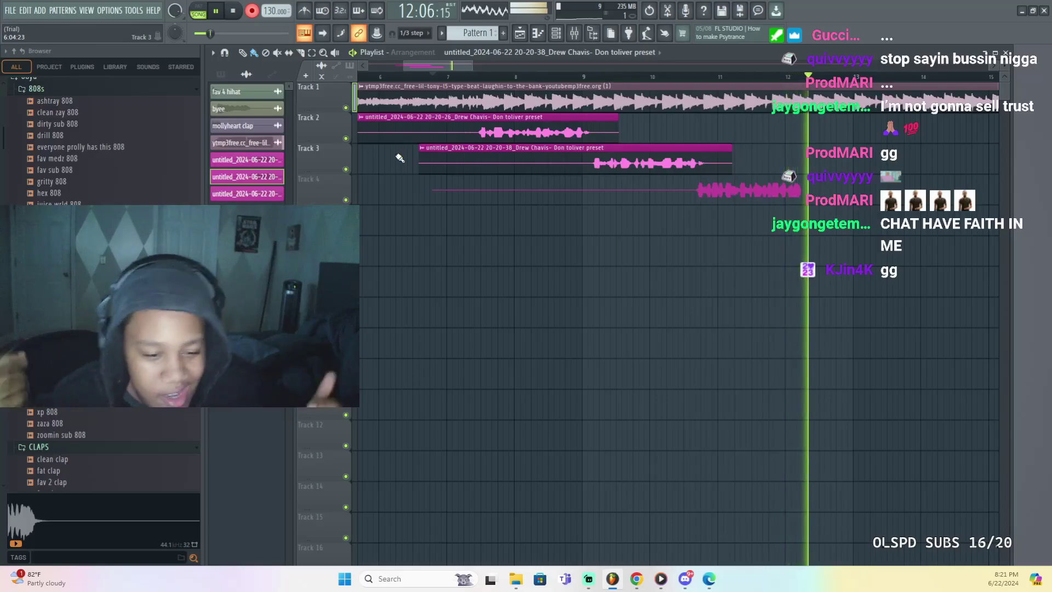
key("space")
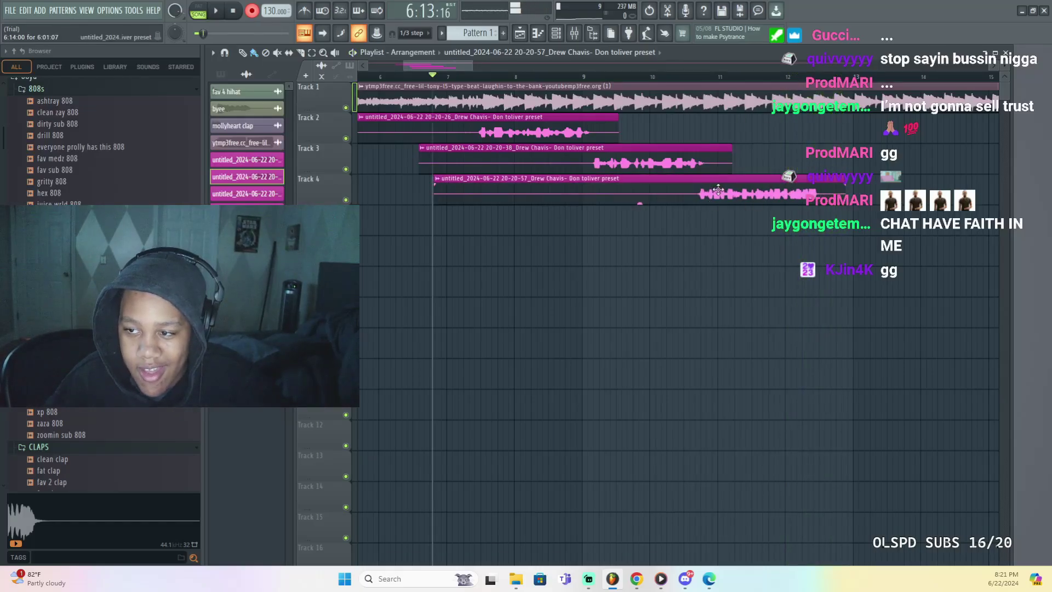
left_click(614, 70)
key("space")
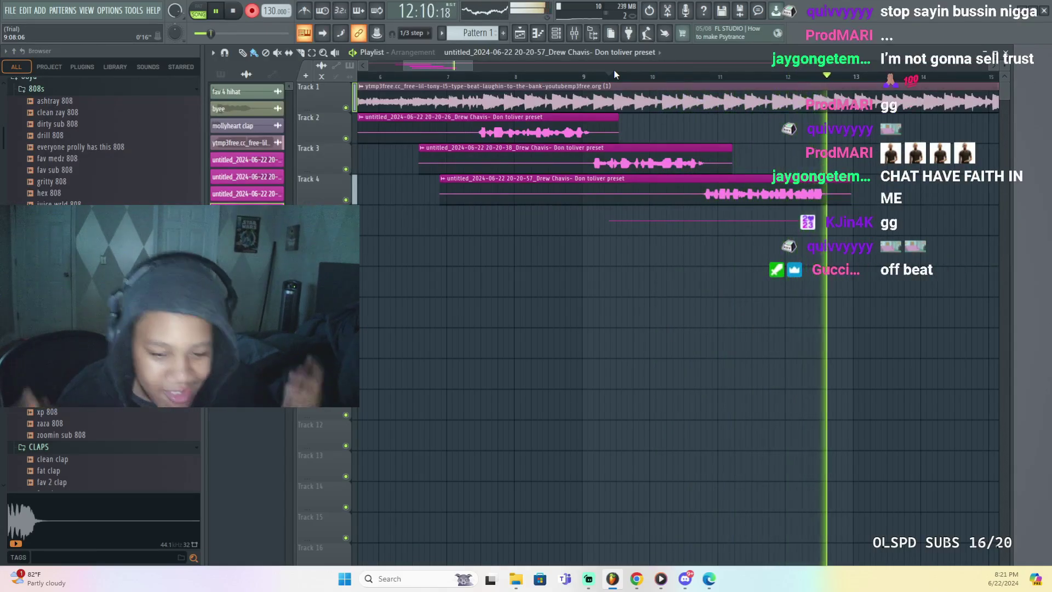
key("space")
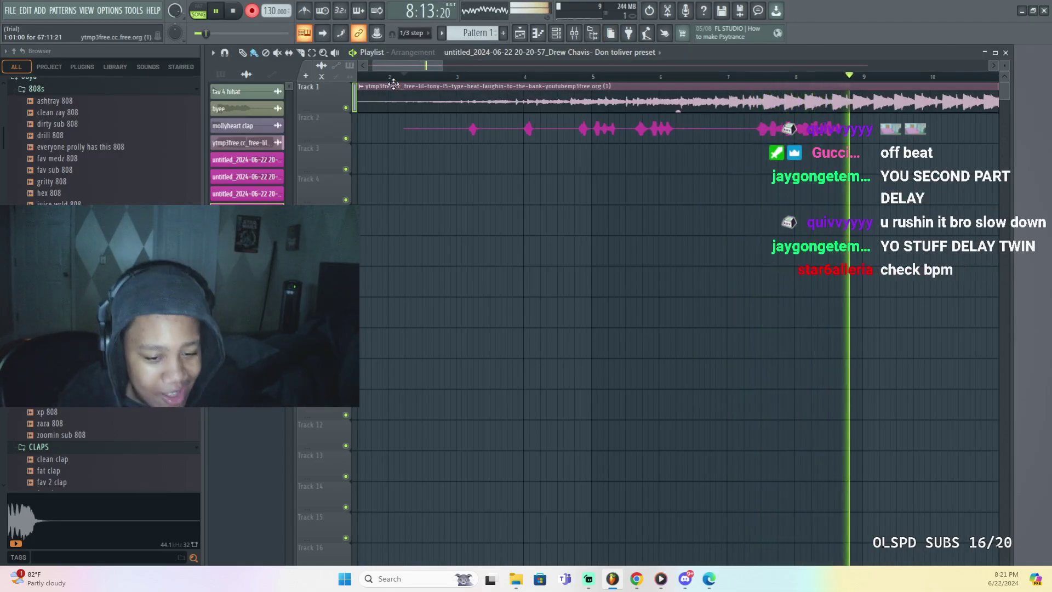
left_click(252, 12)
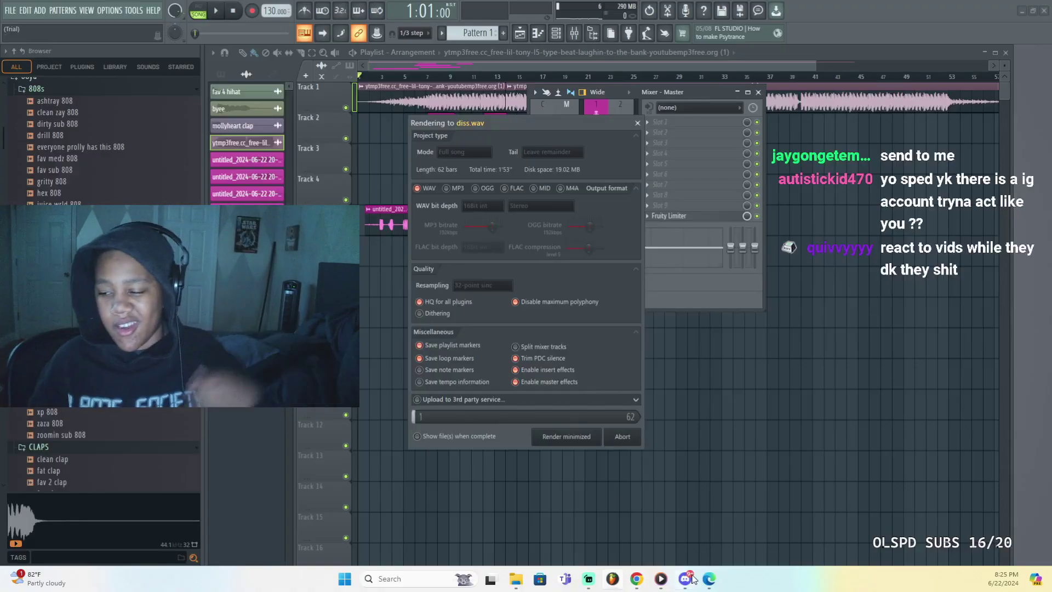
Step: Switch to Discord to check the latest posts in the group chat, and return to FL Studio
left_click(686, 582)
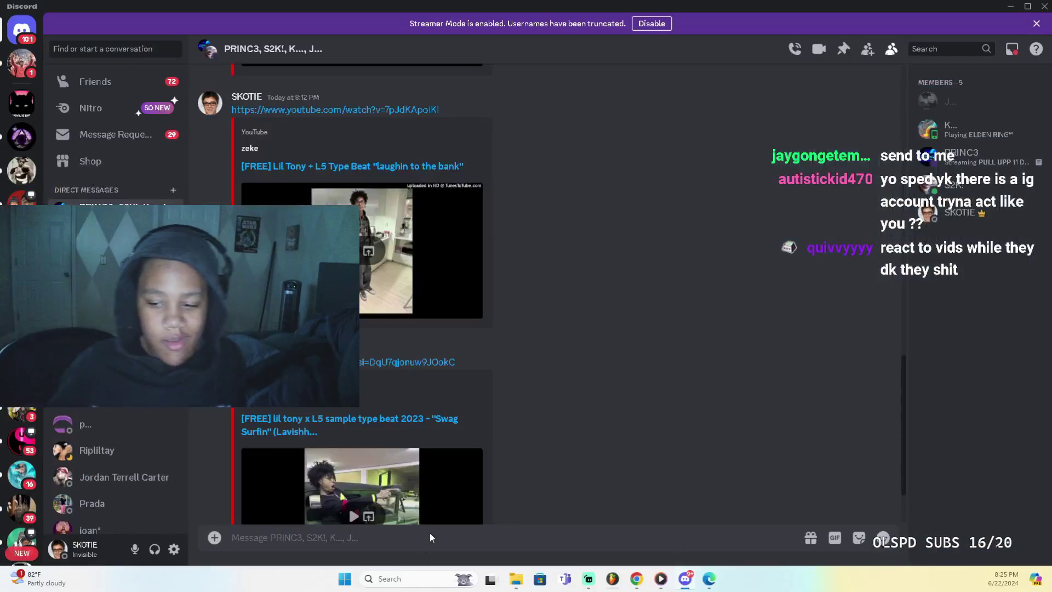
scroll(386, 263, "down", 5)
scroll(434, 307, "up", 3)
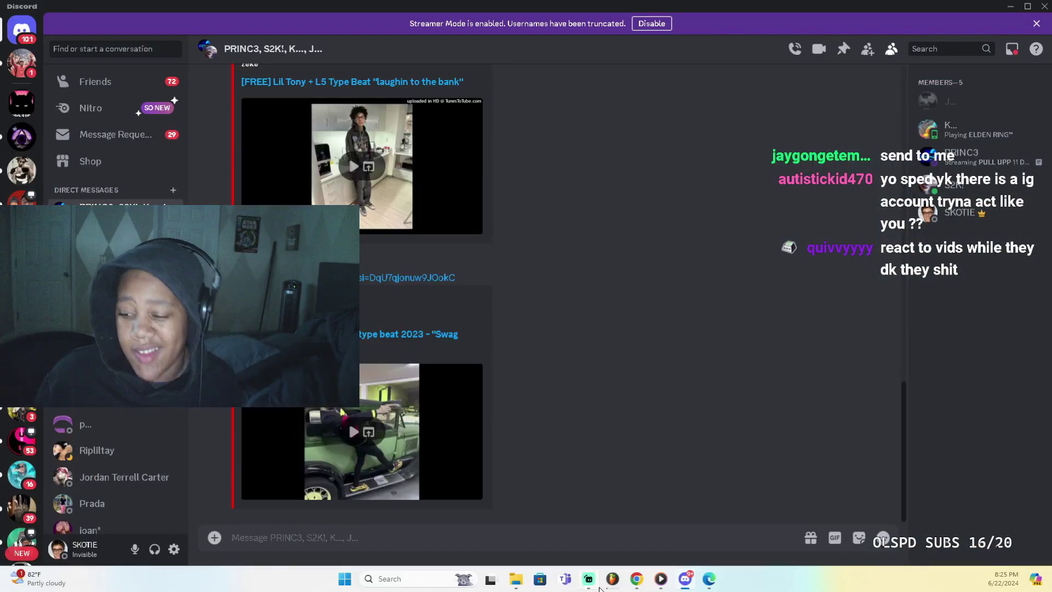
left_click(614, 582)
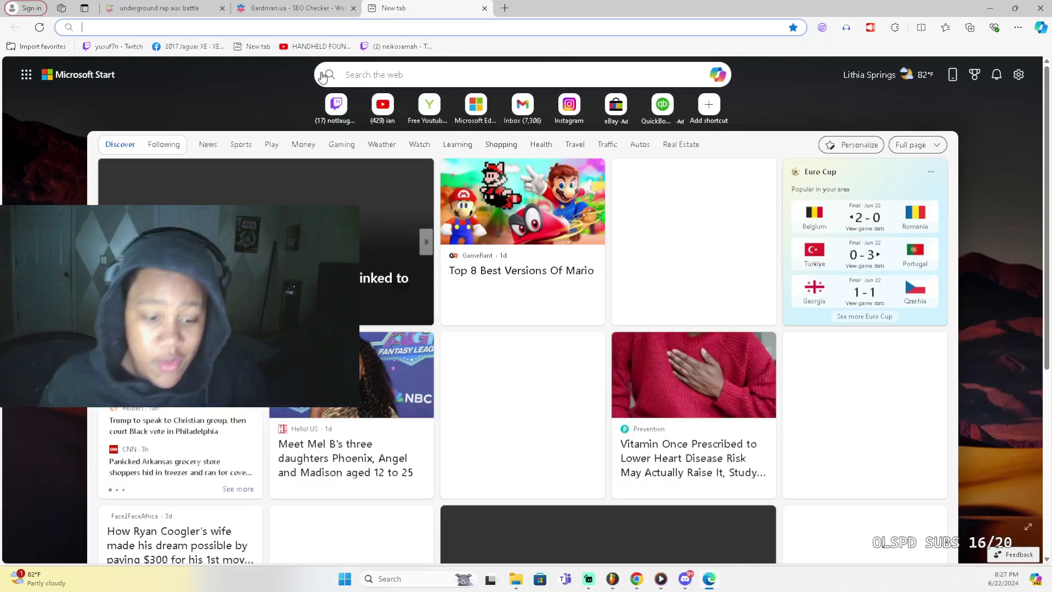
Step: Open Twitch from the shortcuts on the browser's new tab page
left_click(337, 108)
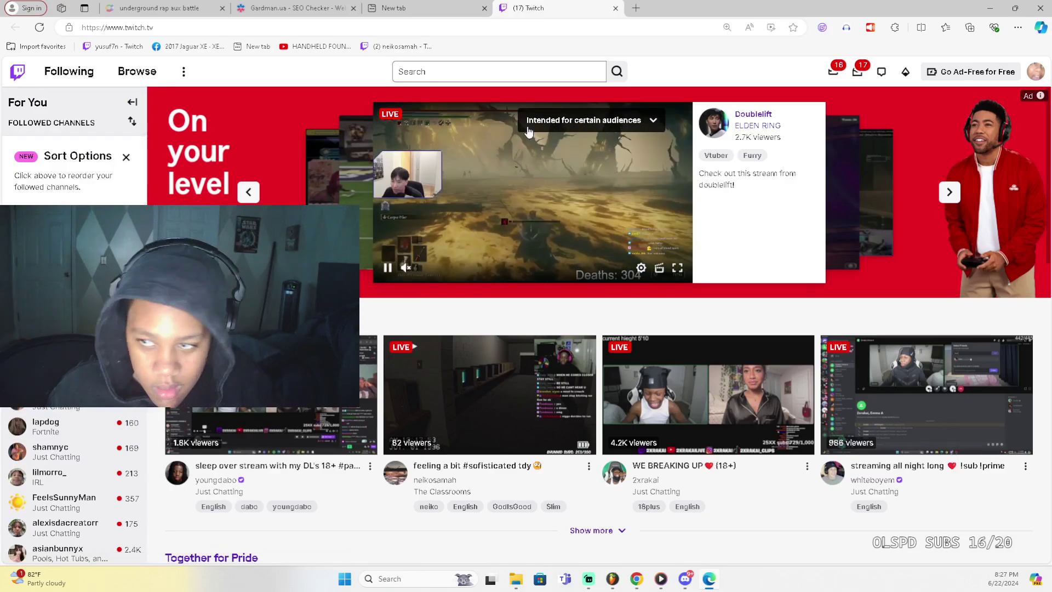
left_click(469, 105)
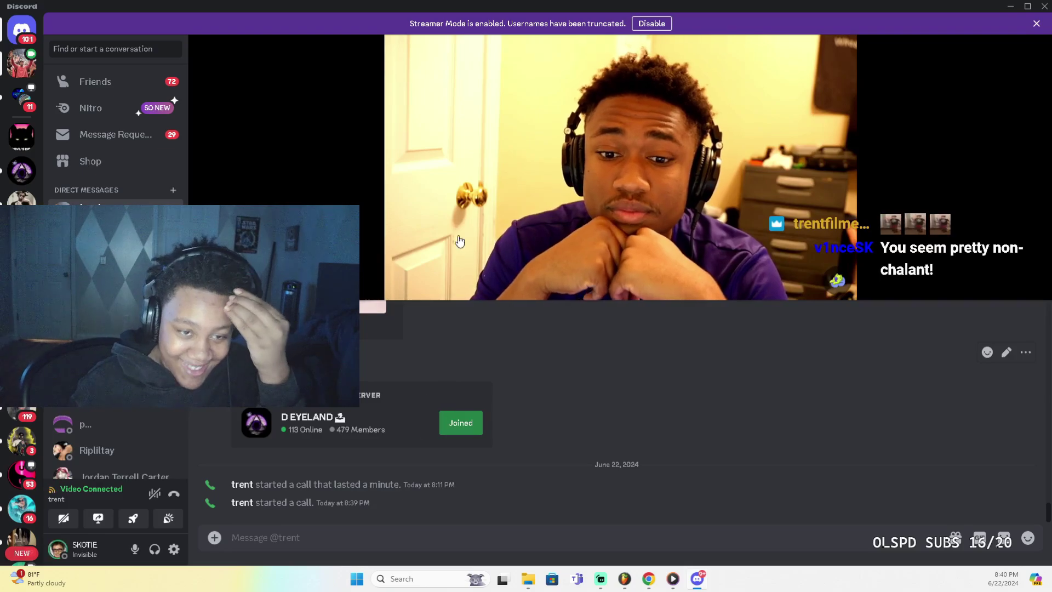
mouse_move(460, 147)
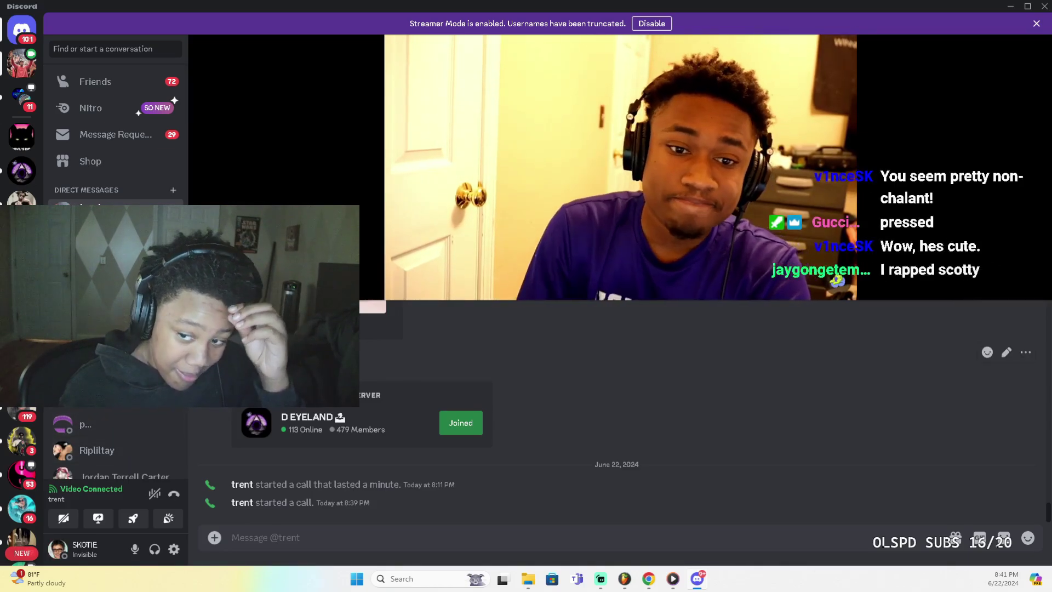
mouse_move(661, 294)
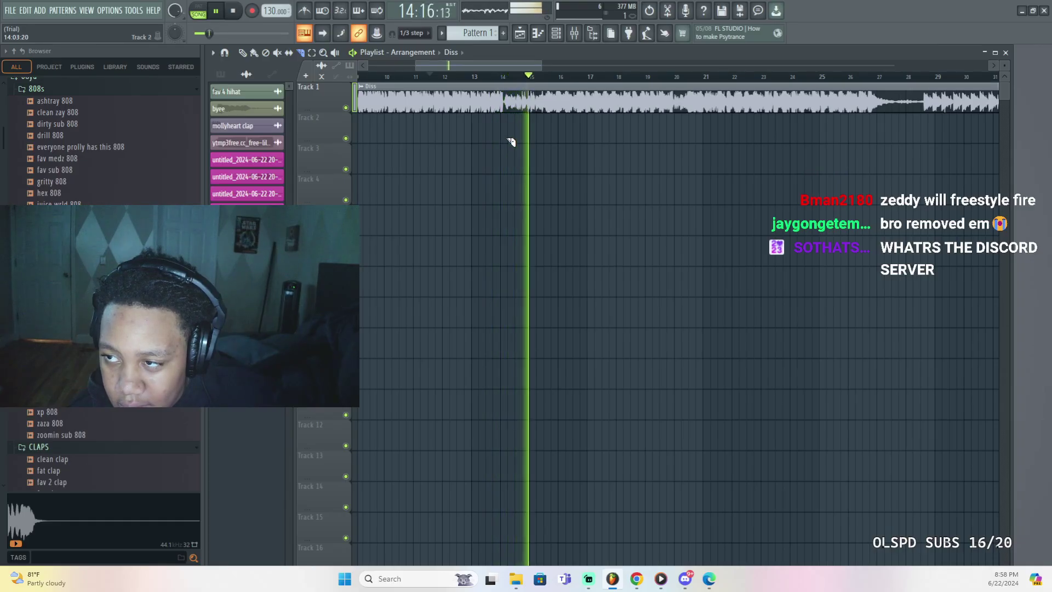
Step: Stop playback of the Diss clip and move the playhead back to about bar 13
key("space")
left_click(508, 76)
left_click_drag(507, 77, 477, 77)
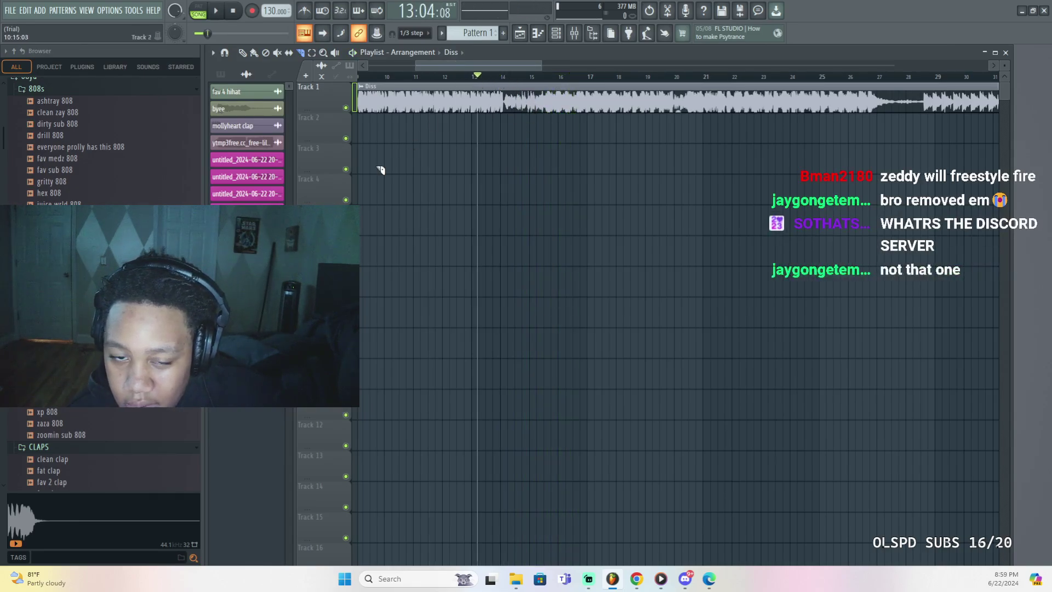
Step: Preview samples in the FX folder, place water splash on Track 2 just after bar 14, and play it with the Diss clip
scroll(82, 137, "down", 10)
left_click(49, 311)
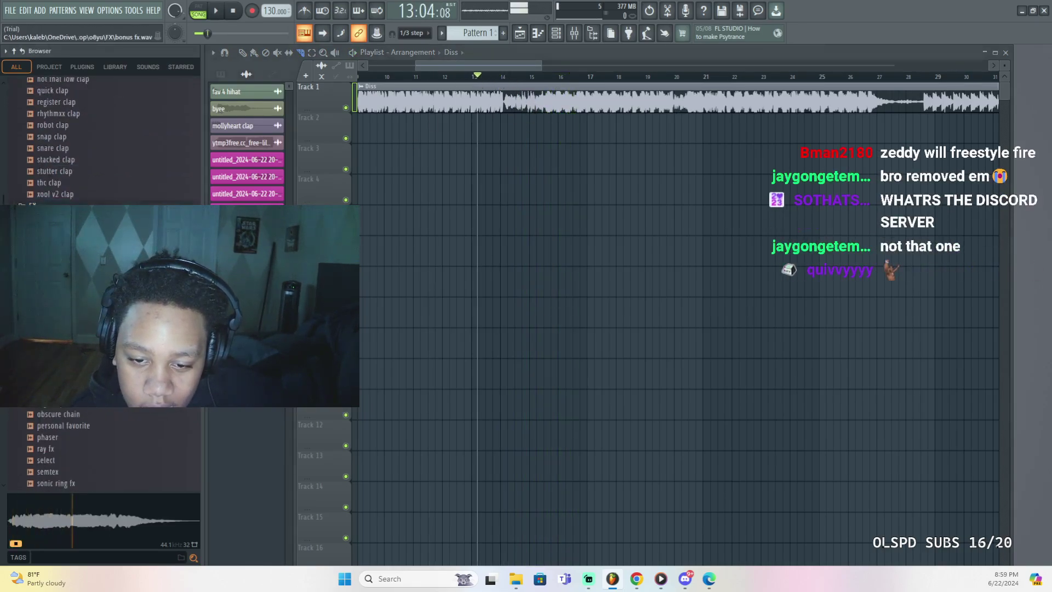
scroll(50, 311, "down", 6)
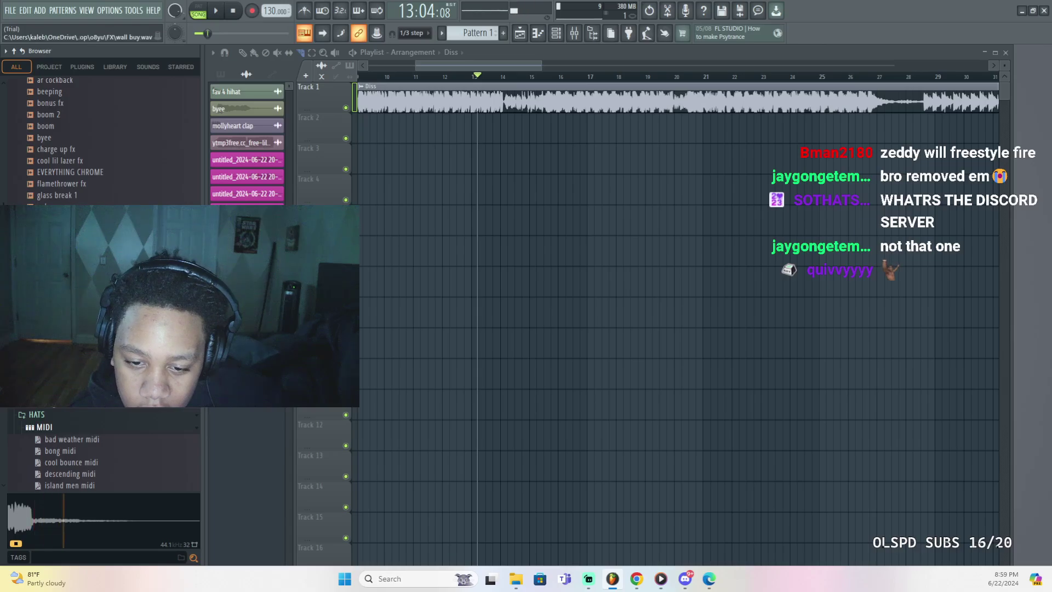
key("Down")
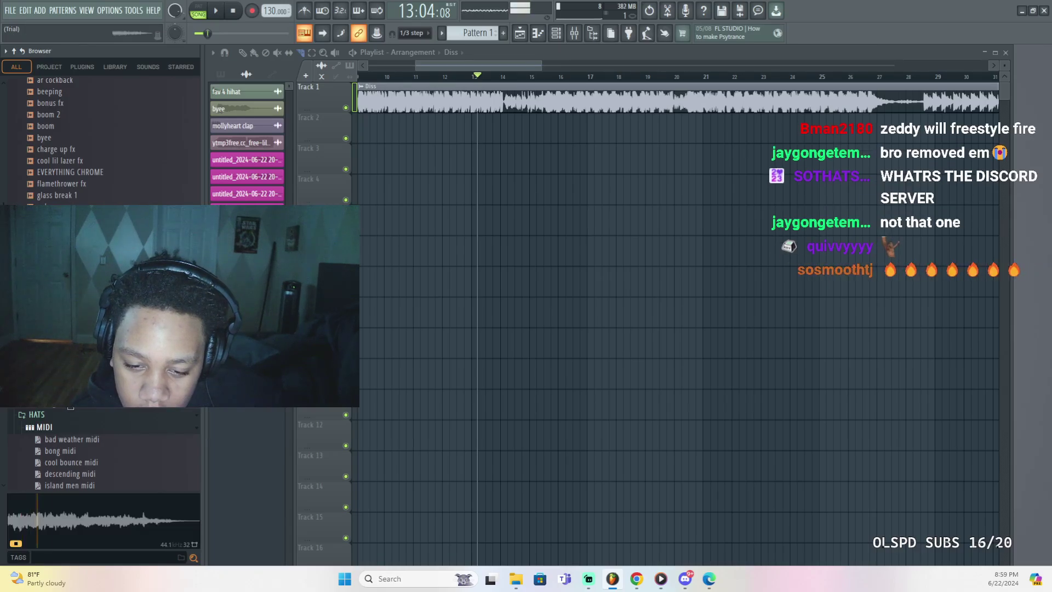
left_click_drag(55, 323, 504, 120)
key("space")
scroll(517, 84, "up", 2)
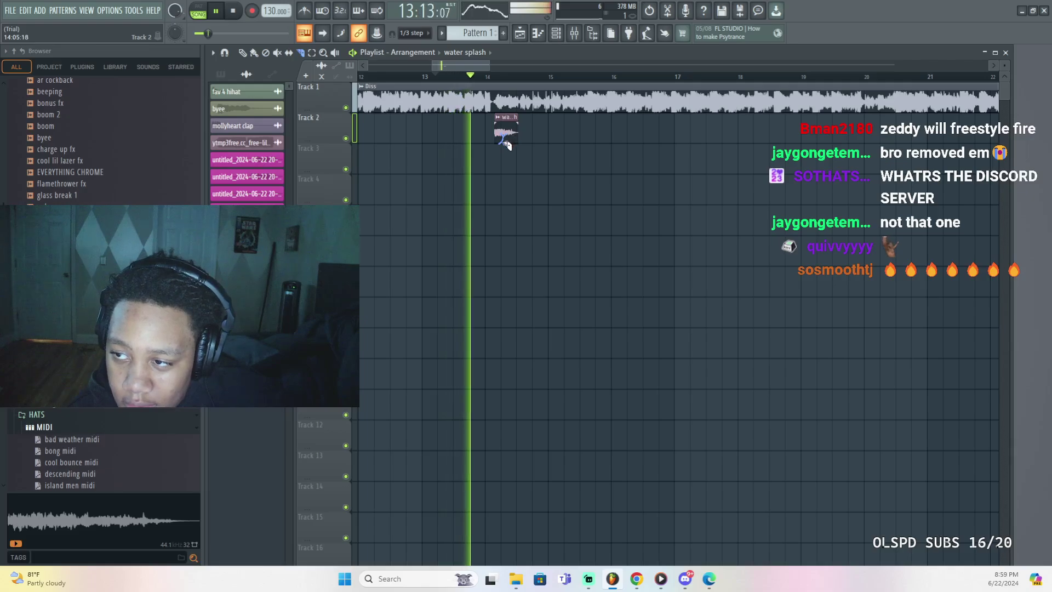
key("space")
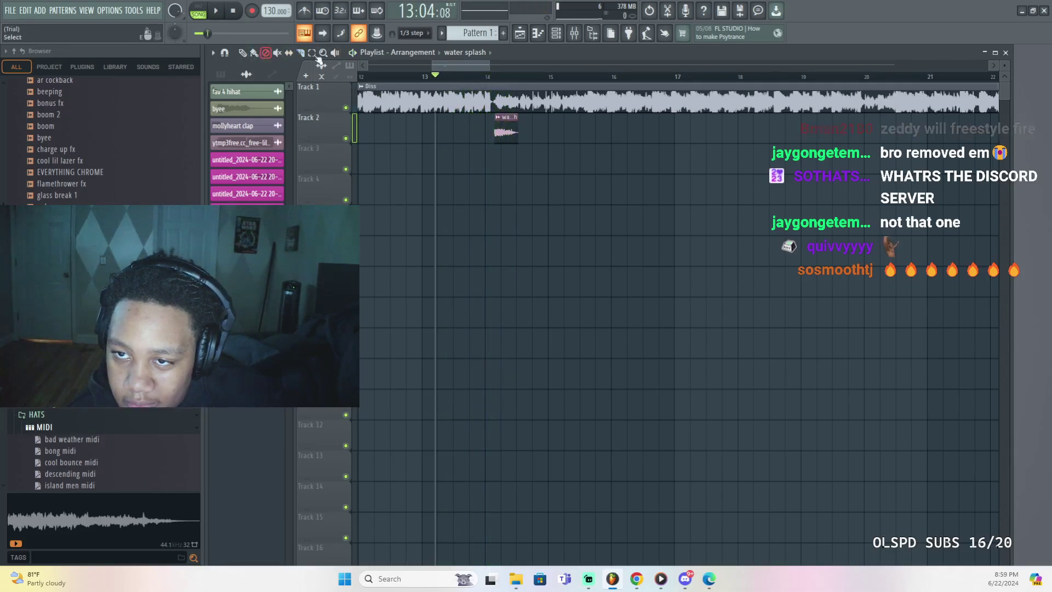
Step: Remove the water splash clip from Track 2 and play the Diss clip again from bar 13
scroll(104, 142, "down", 15)
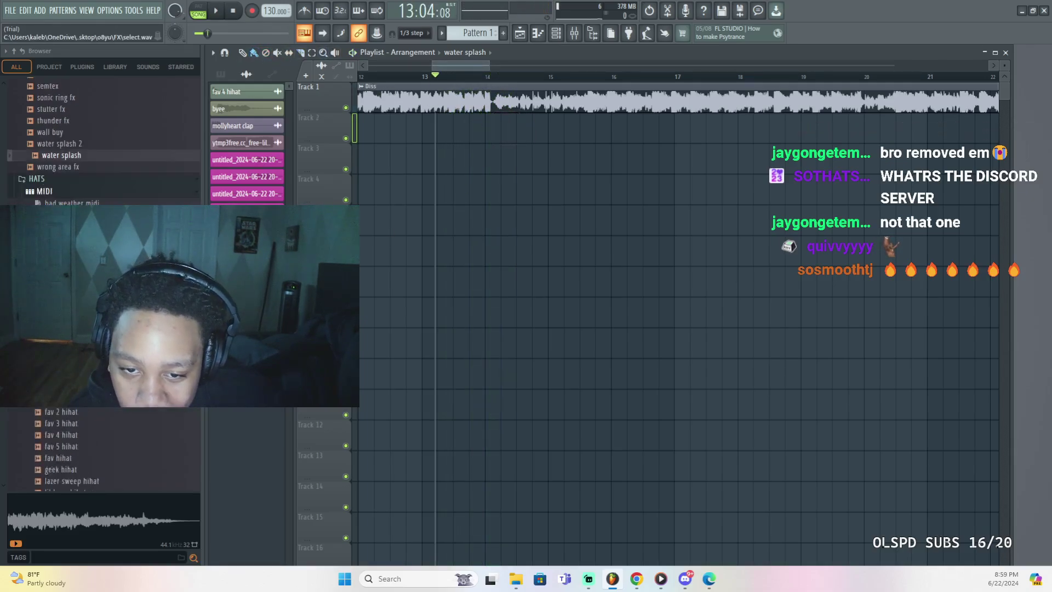
key("space")
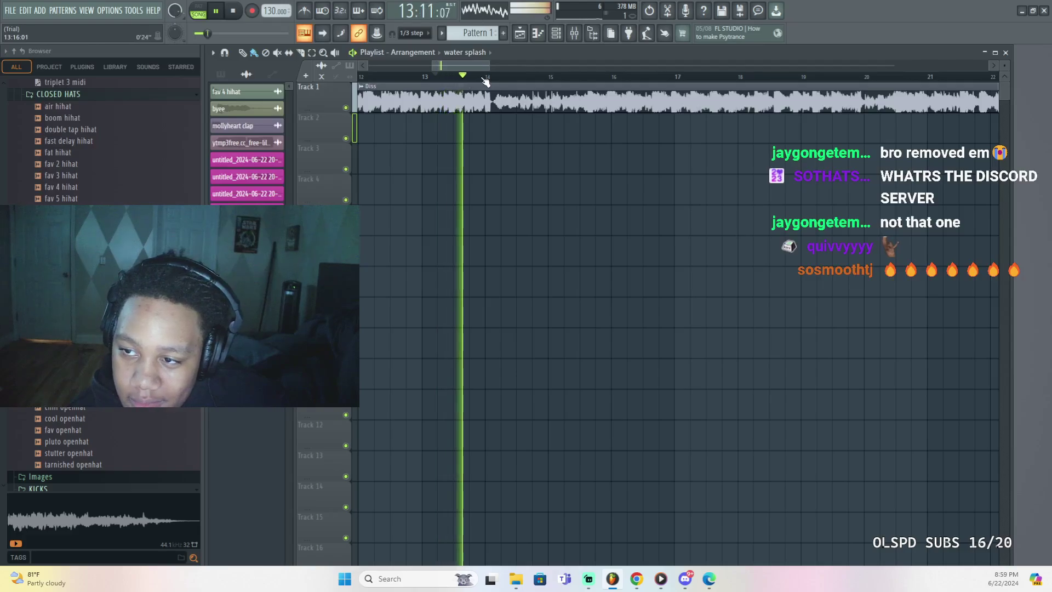
key("space")
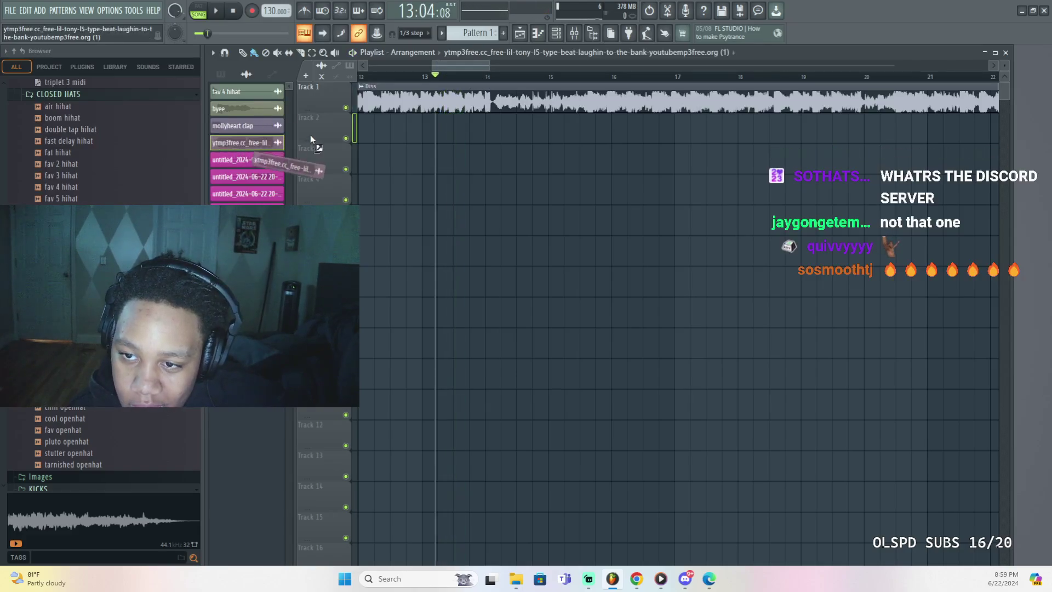
Step: Place the type beat clip on Track 2 shortly before bar 13 and play it together with the Diss clip
left_click_drag(311, 139, 424, 115)
key("space")
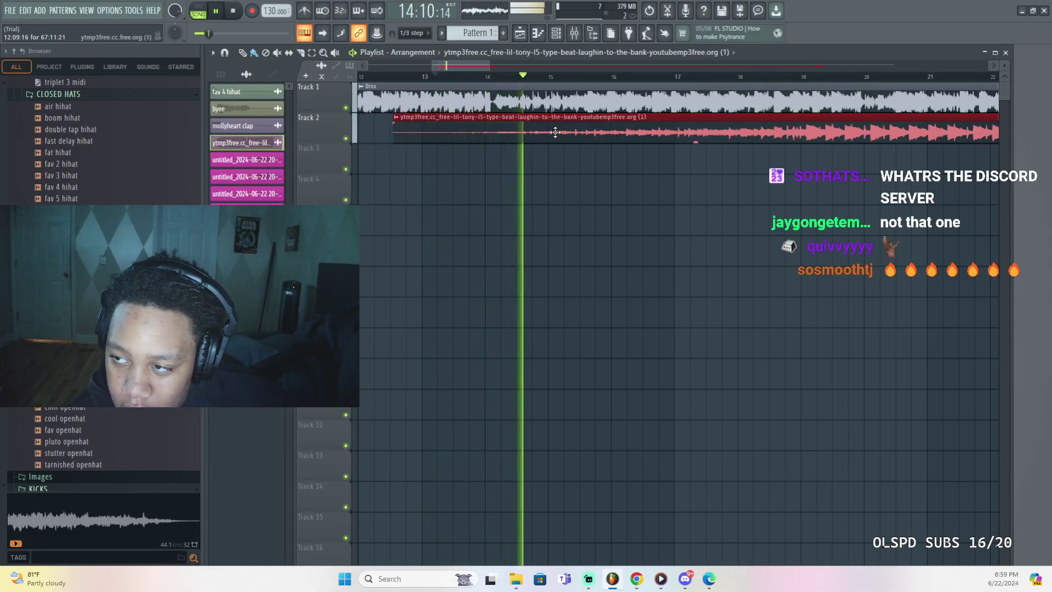
key("space")
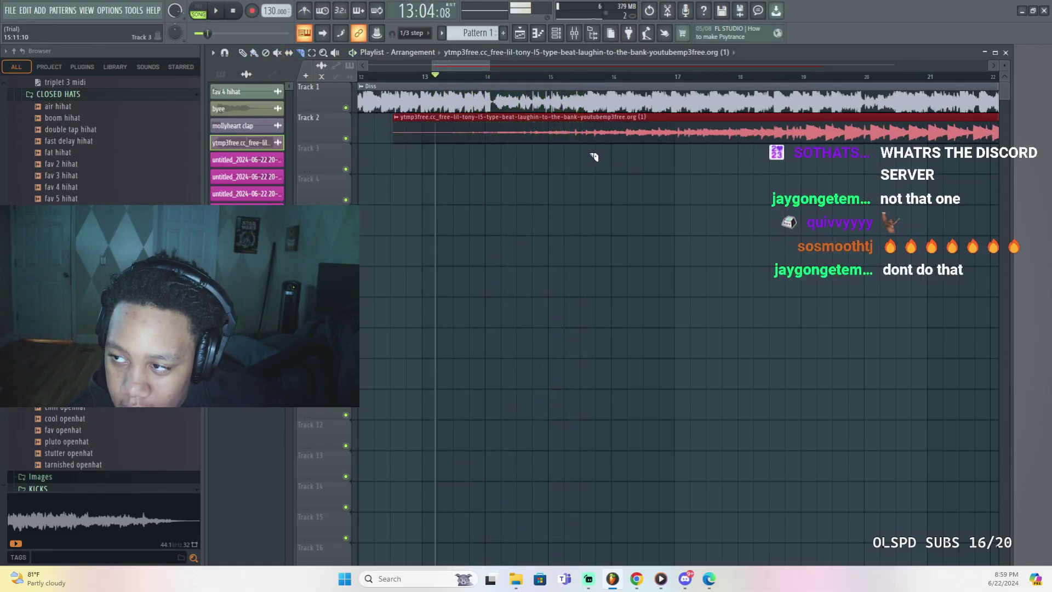
Step: Slice the beat clip on Track 2 at about bar 15 and delete the piece before the cut
left_click_drag(573, 127, 579, 120)
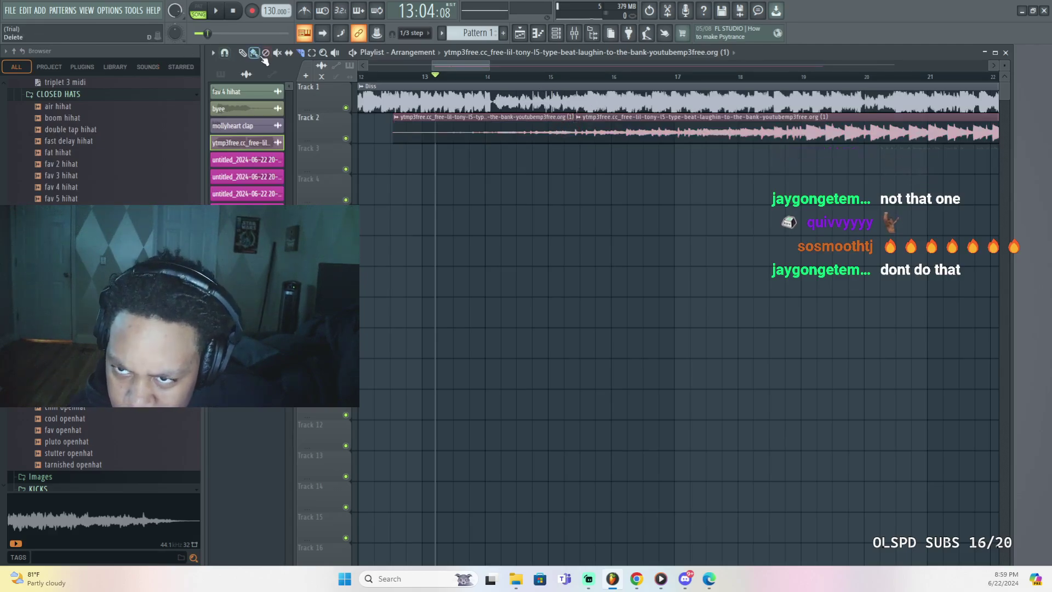
right_click(491, 123)
scroll(521, 79, "down", 5)
scroll(521, 78, "down", 4)
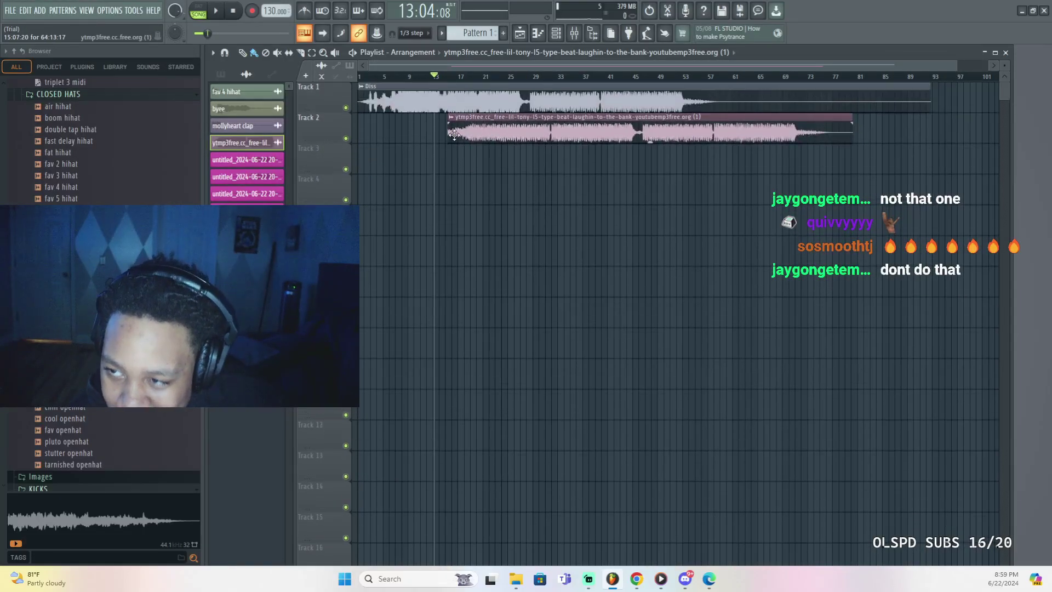
Step: Restore the beat clip's full length from bar 1 on Track 2, and cut away everything before 14:03
left_click_drag(447, 137, 425, 141)
left_click_drag(568, 124, 280, 126)
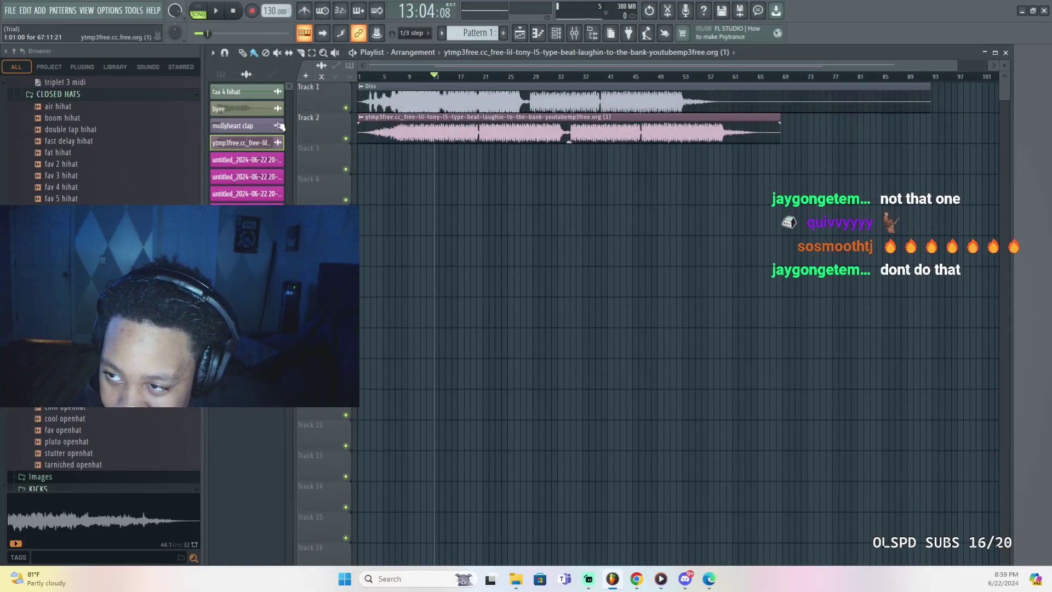
scroll(441, 85, "up", 5)
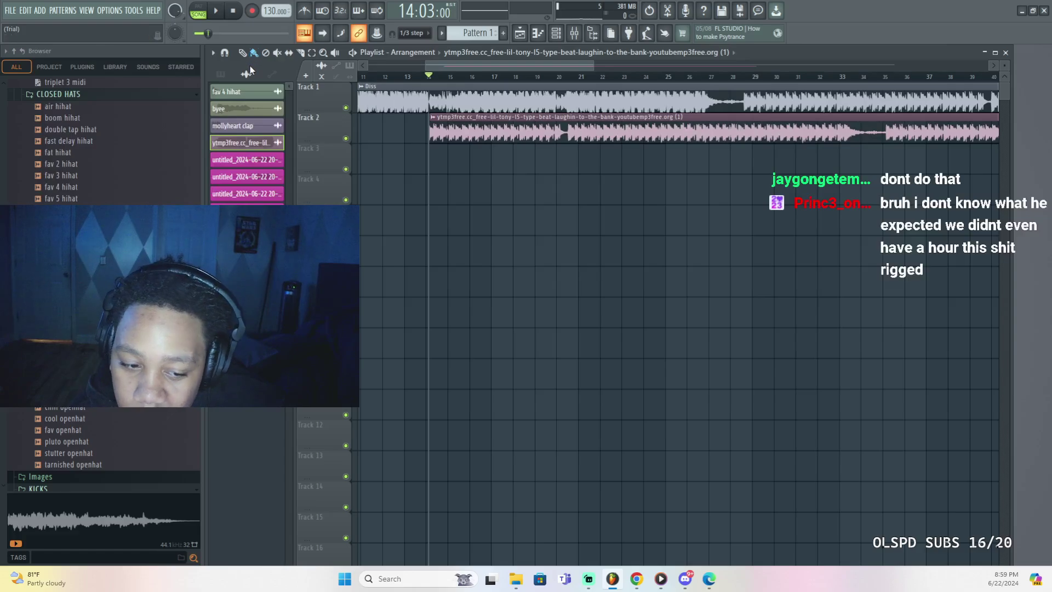
scroll(461, 81, "up", 2)
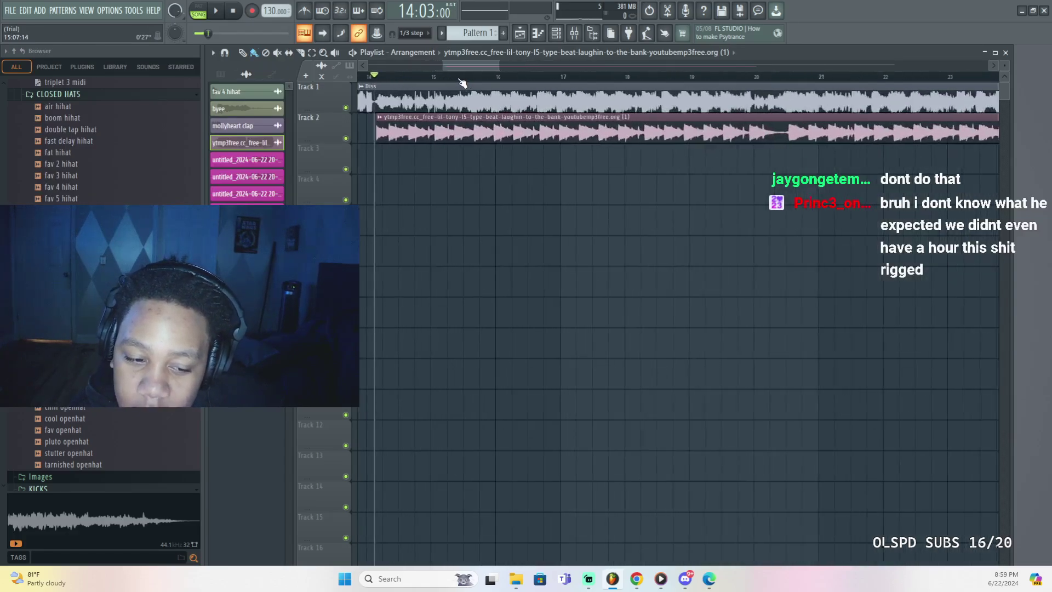
scroll(463, 81, "up", 5)
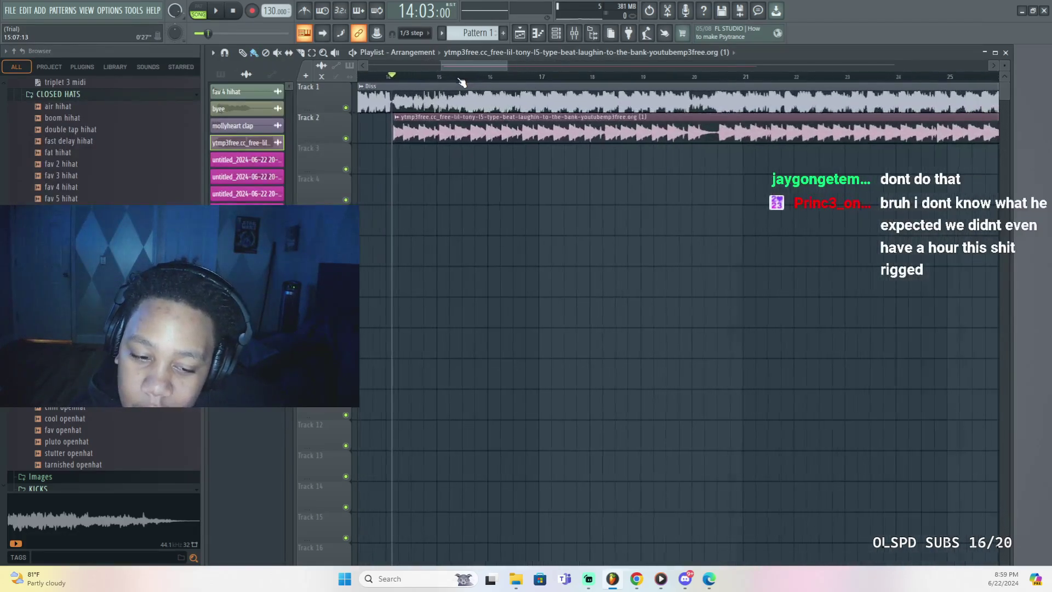
Step: Play the Diss and beat clips together from 14:03 and nudge the beat clip slightly on Track 2
mouse_move(463, 66)
left_mouse_down()
mouse_move(436, 87)
mouse_move(464, 68)
left_mouse_up()
scroll(463, 66, "down", 4)
key("space")
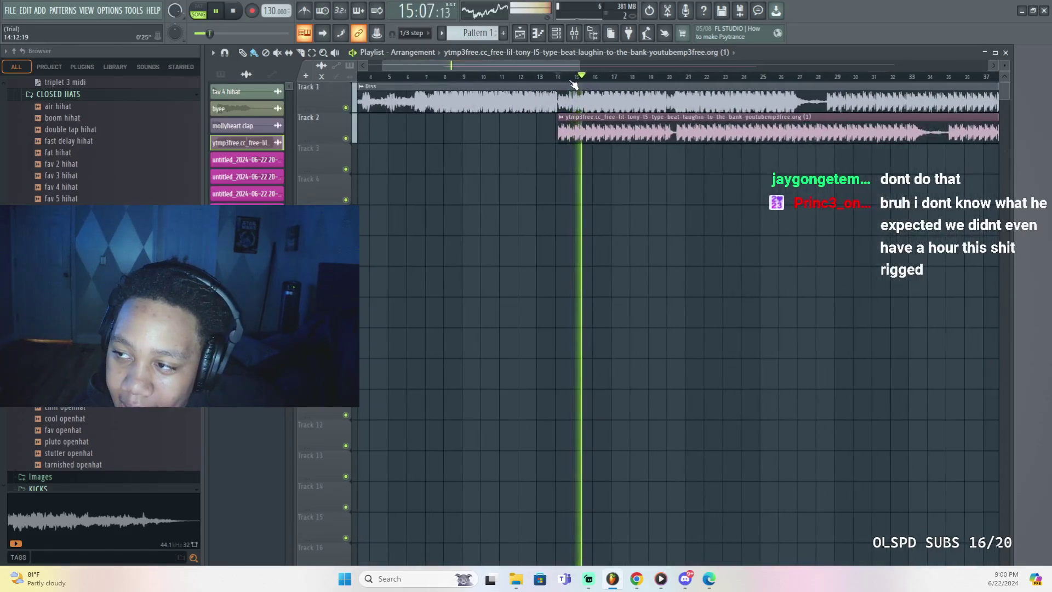
scroll(584, 83, "up", 1)
key("space")
key("space")
mouse_move(585, 125)
left_mouse_down()
mouse_move(594, 126)
mouse_move(564, 133)
mouse_move(578, 132)
left_mouse_up()
key("space")
key("space")
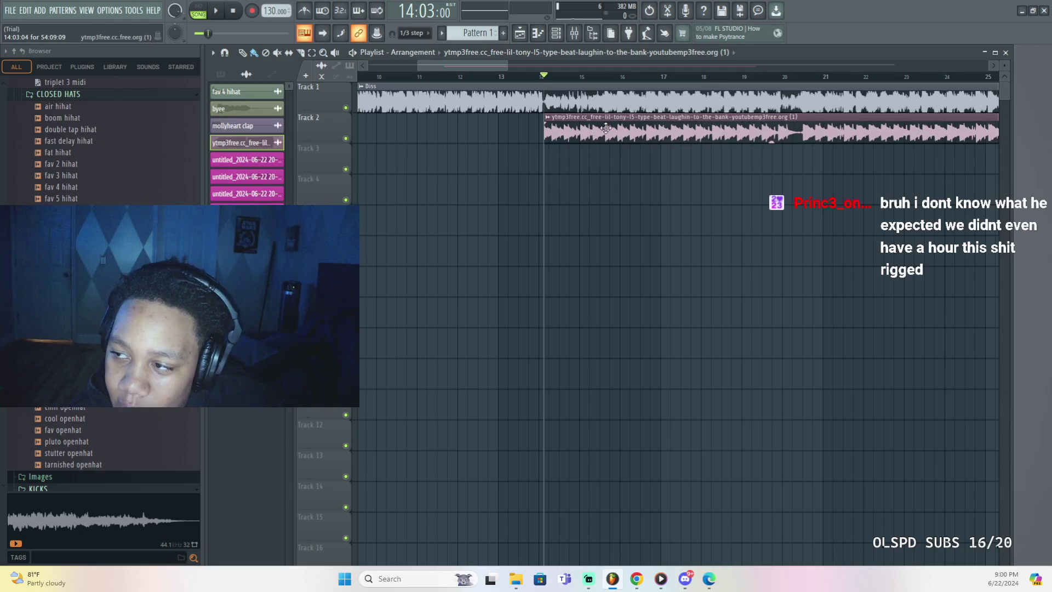
Step: Turn on Reverse for the beat clip's sample and play it with the Diss clip from 14:03
double_click(606, 128)
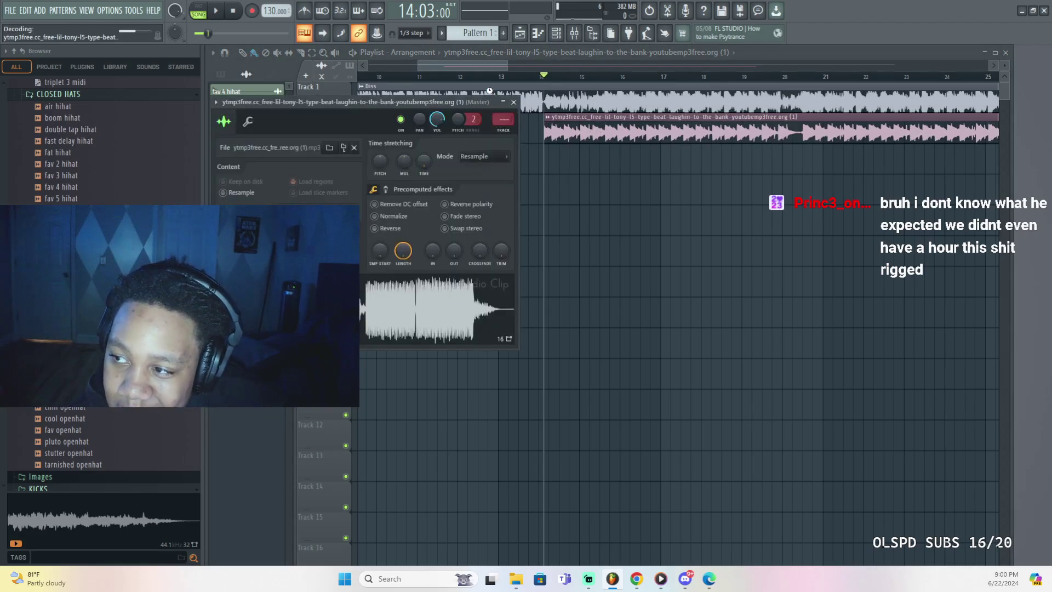
left_click(514, 102)
key("space")
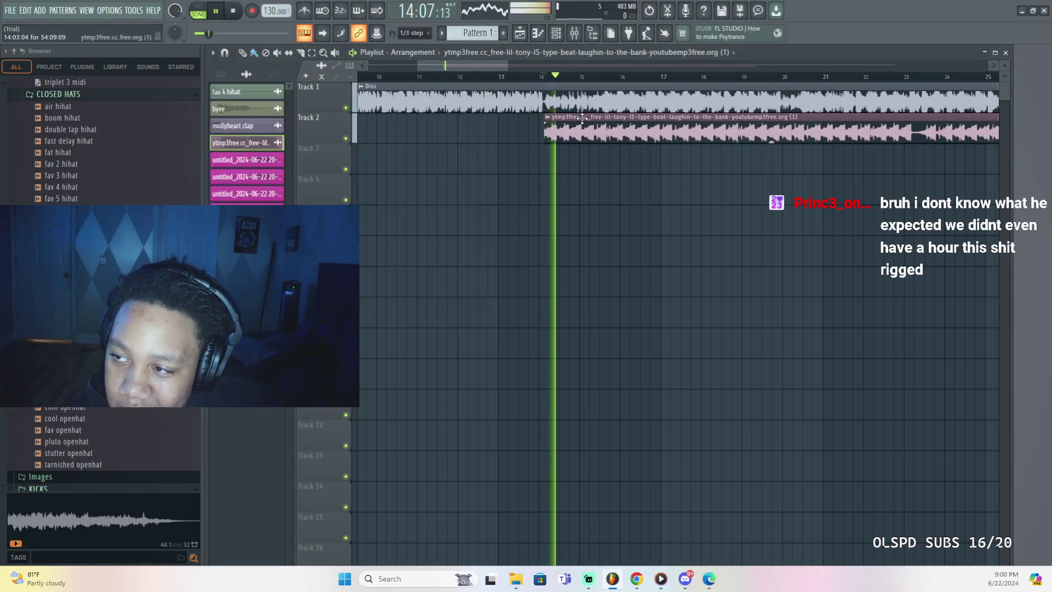
scroll(594, 76, "down", 5)
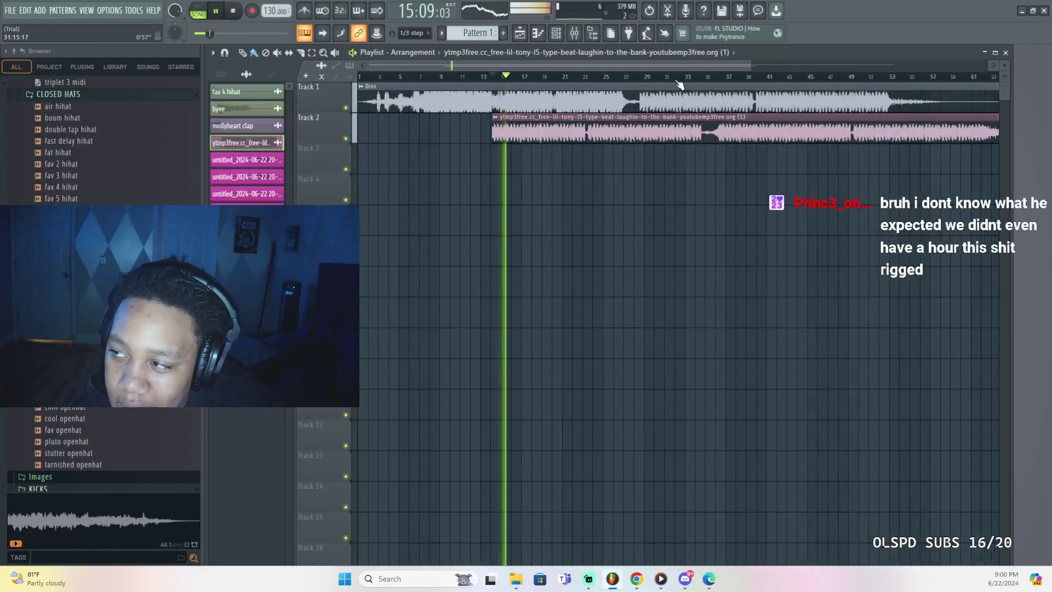
Step: Shorten the reversed beat clip on Track 2 to a length of 1:07:01 and play it against the Diss clip
key("space")
left_click_drag(847, 128, 463, 135)
key("space")
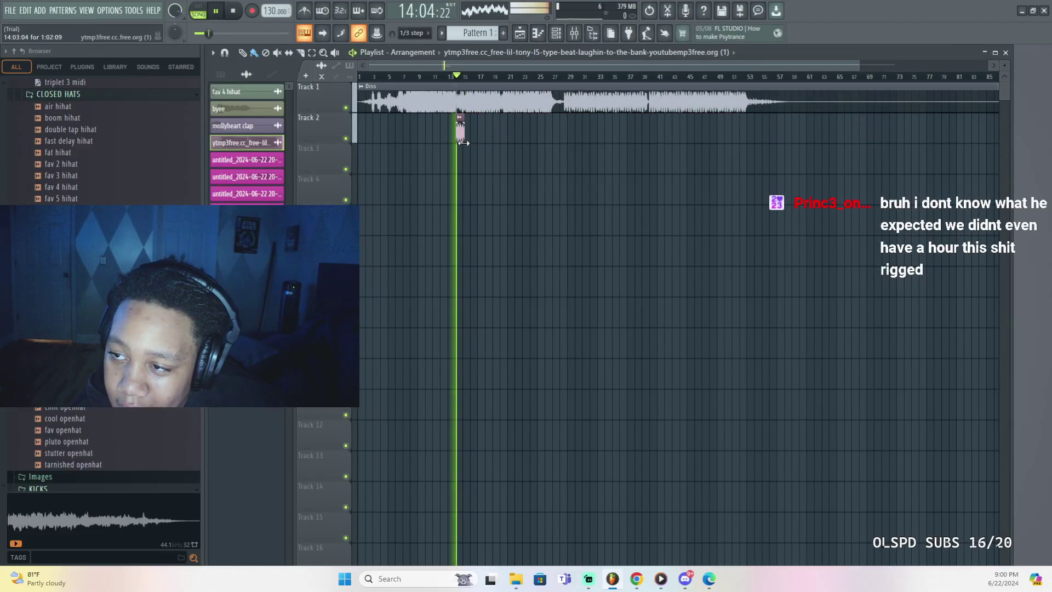
scroll(465, 79, "up", 5)
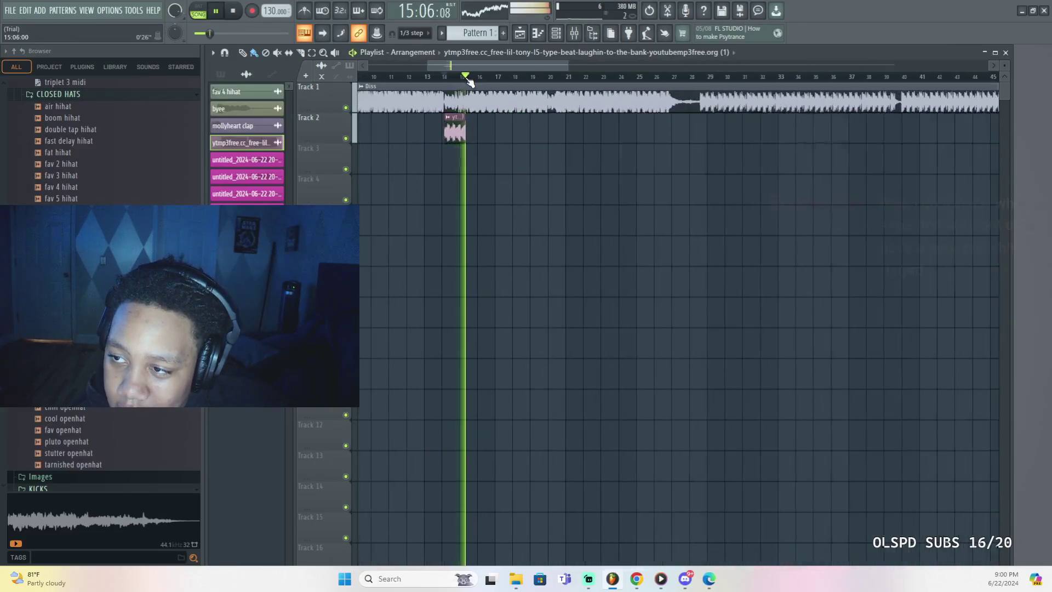
scroll(470, 82, "up", 3)
key("space")
key("space")
left_click_drag(465, 129, 474, 129)
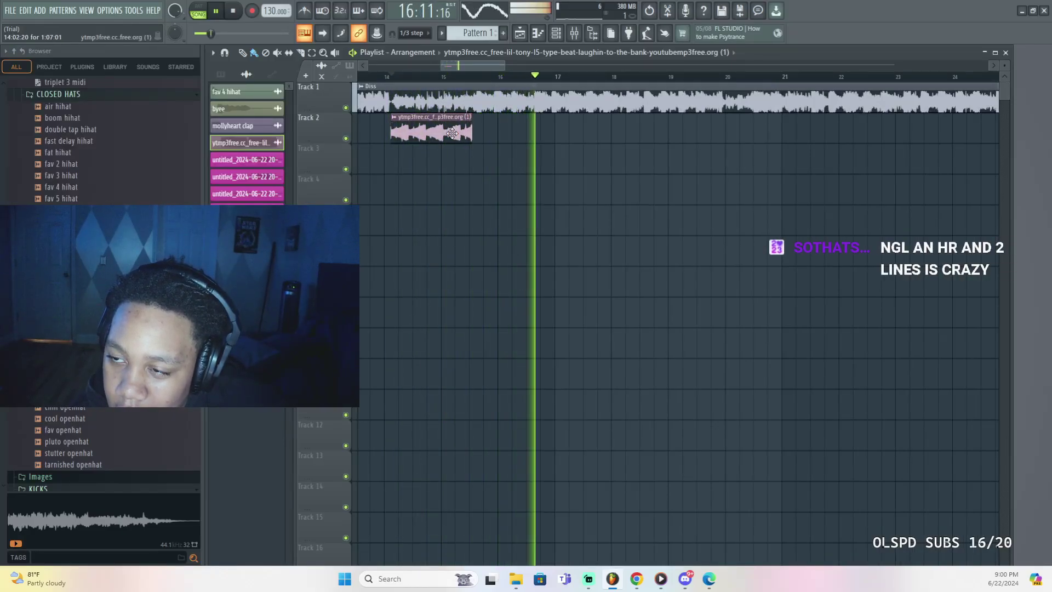
Step: Lower the reversed beat clip's channel volume to 46% and check its level in playback
key("space")
double_click(452, 133)
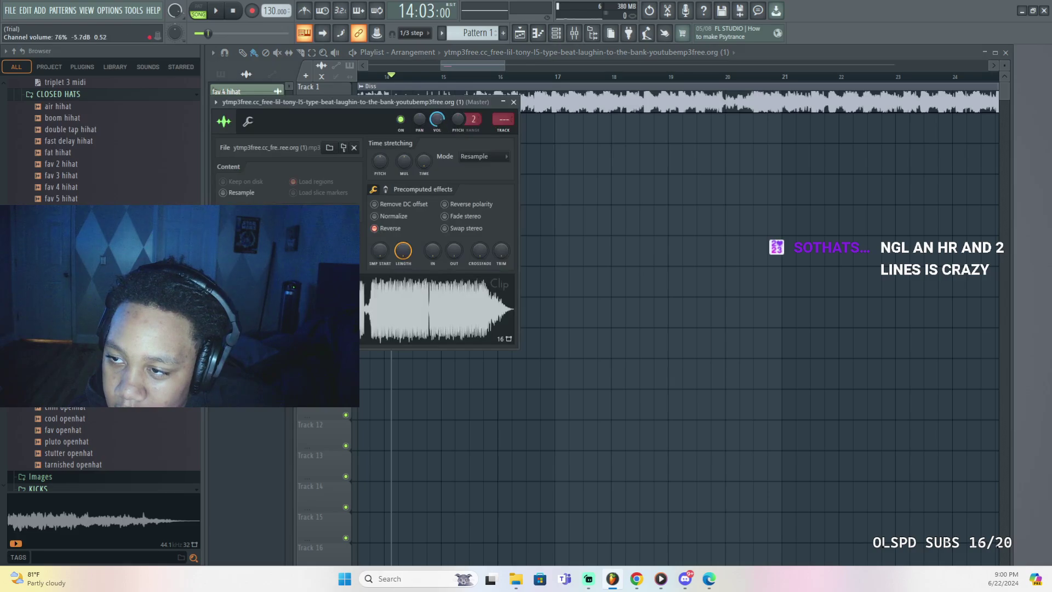
key("space")
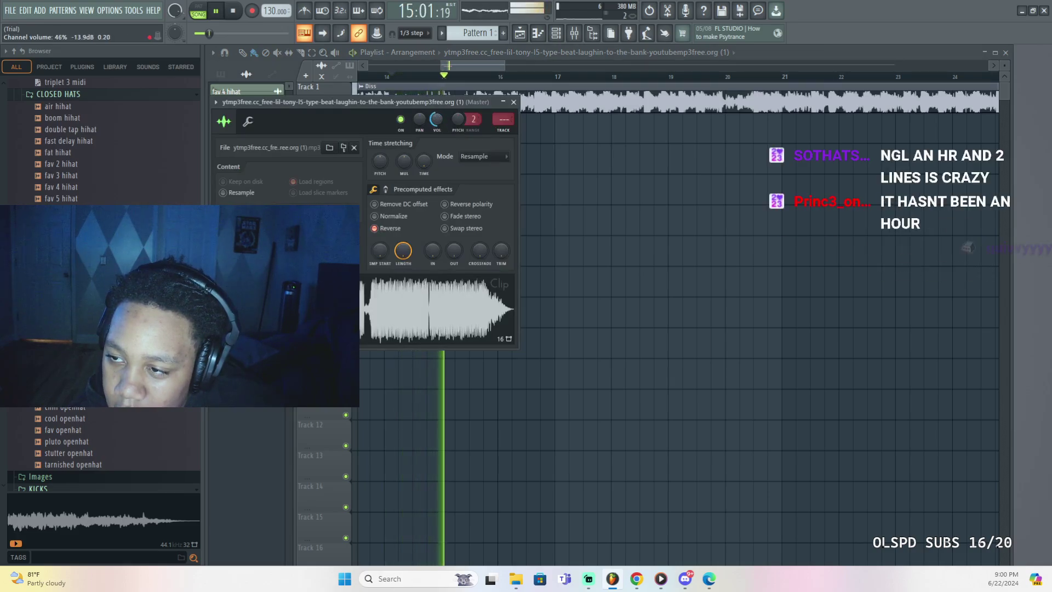
key("space")
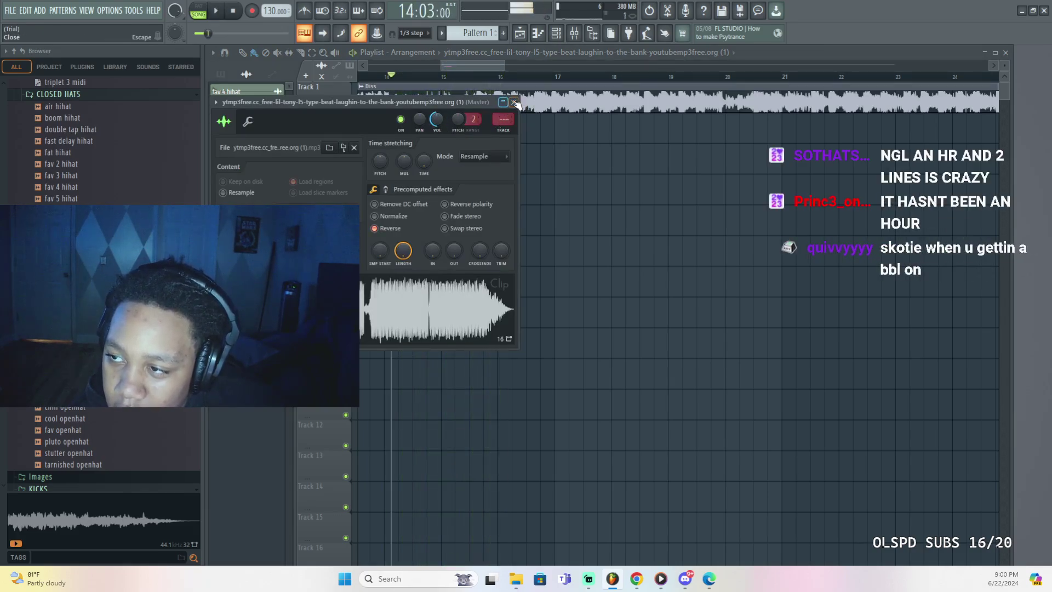
left_click(514, 102)
Step: Slice the Diss clip on Track 1 at about 15:07 and open a gap before the second piece, starting it at about 15:10
scroll(467, 82, "up", 3)
key("space")
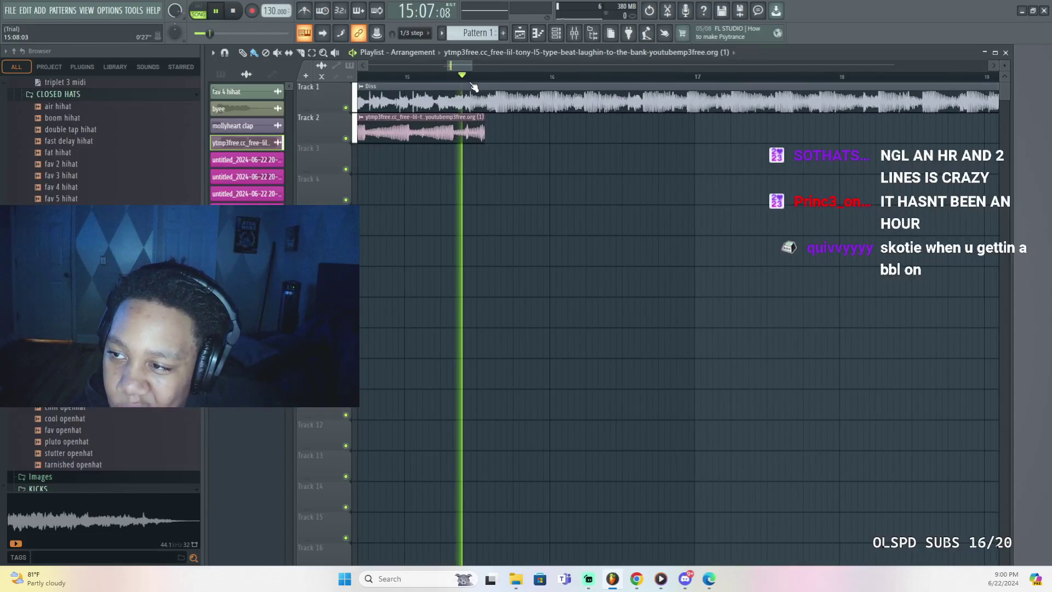
key("space")
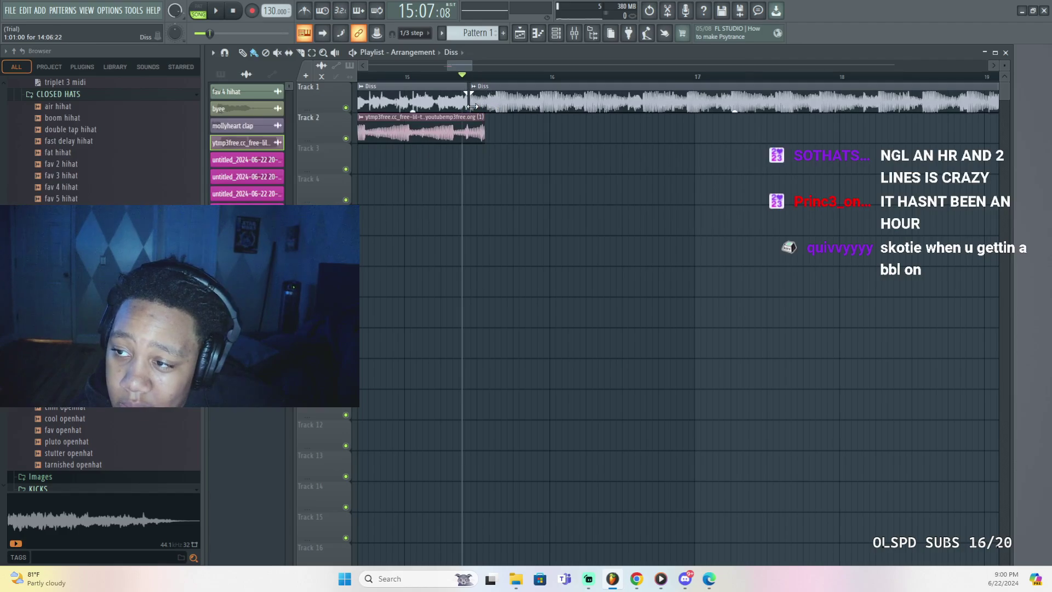
key("space")
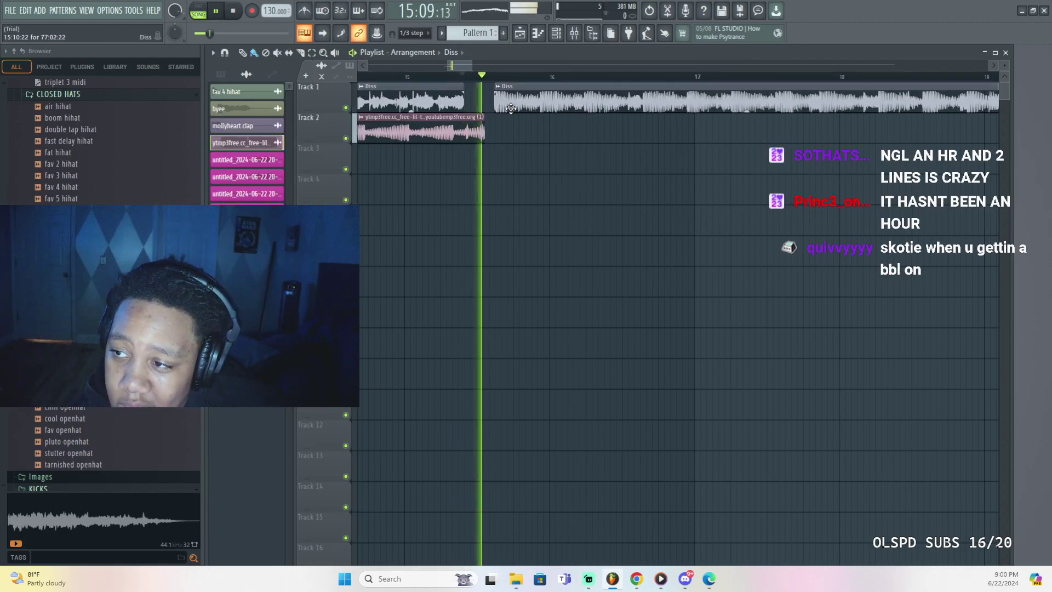
key("space")
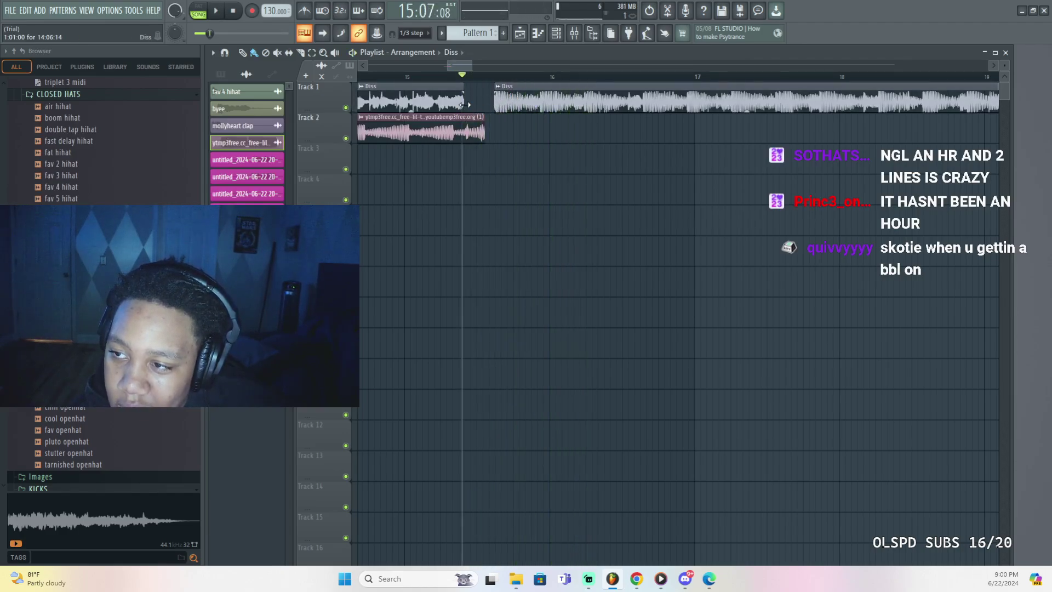
Step: Play the cut in the Diss clip and shift the second piece slightly earlier on Track 1
key("space")
key("space")
key("space")
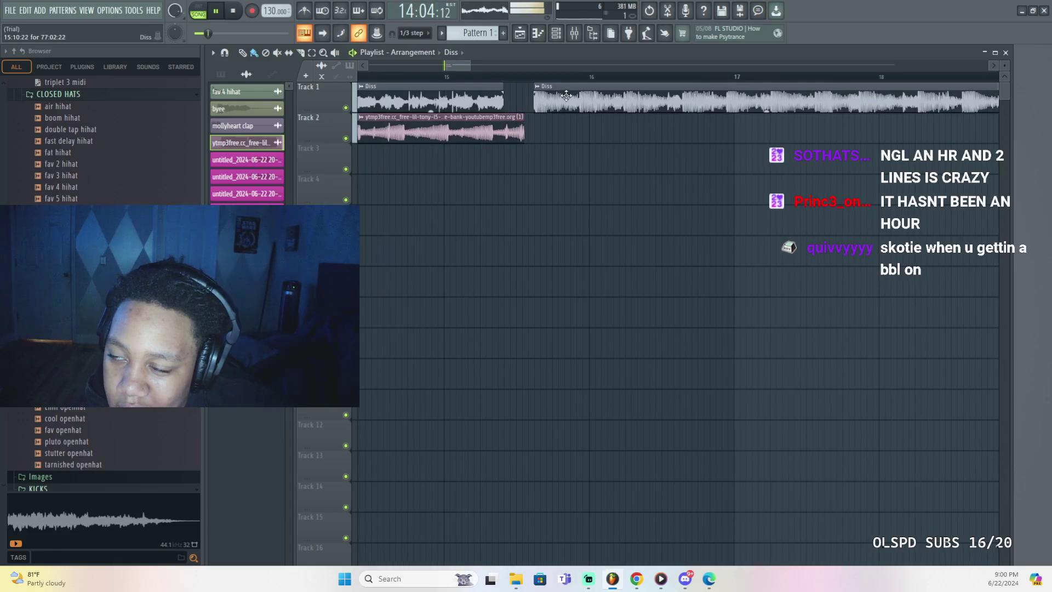
mouse_move(566, 96)
left_mouse_down()
mouse_move(535, 96)
mouse_move(559, 94)
left_mouse_up()
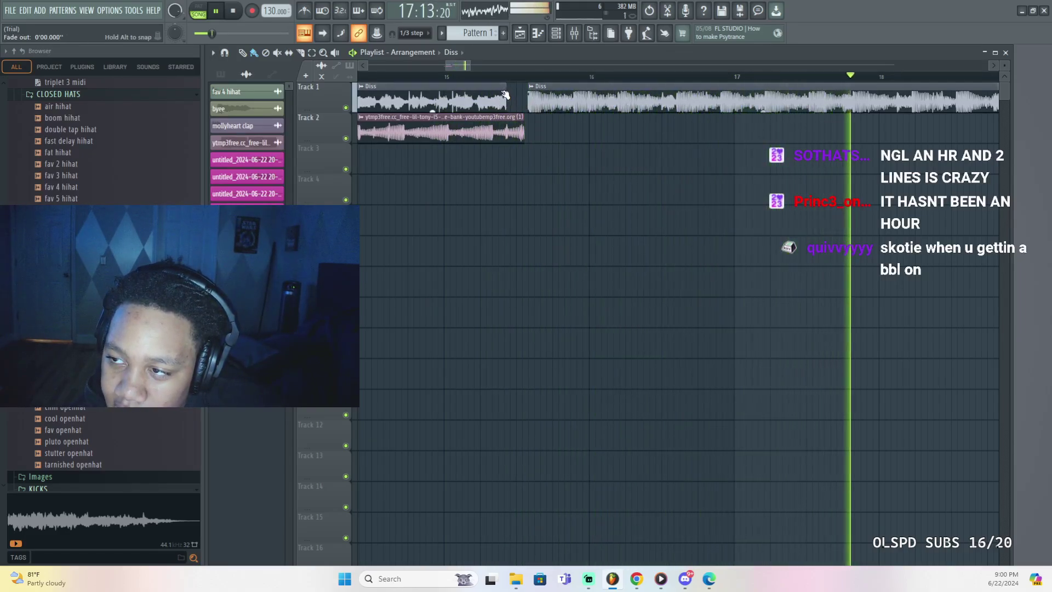
Step: Add a fade-out of about 1.03 seconds to the end of the first Diss piece and play it
mouse_move(505, 94)
left_mouse_down()
mouse_move(483, 101)
mouse_move(494, 99)
left_mouse_up()
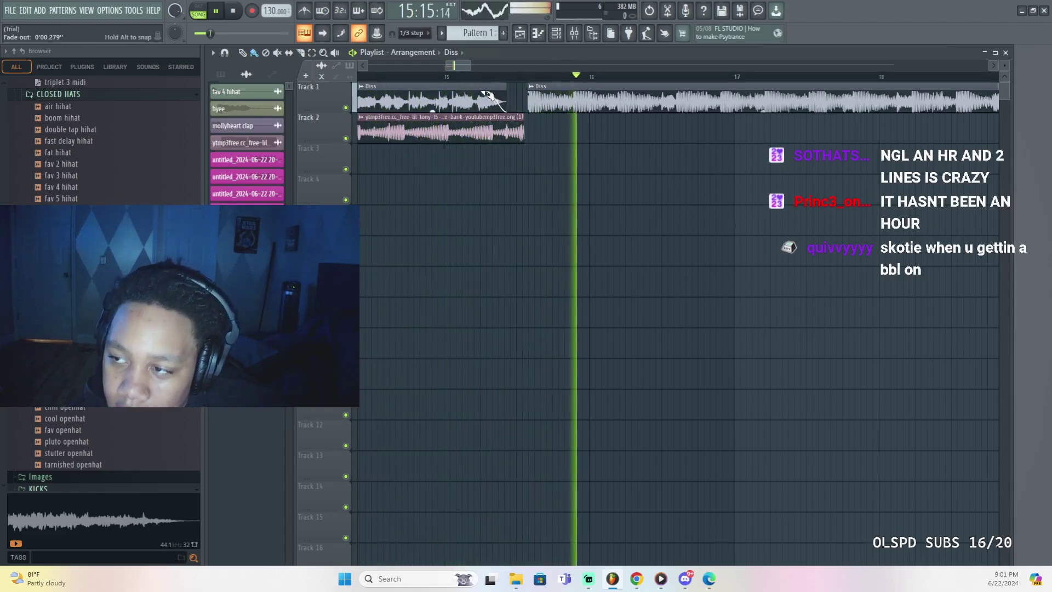
left_click_drag(503, 89, 433, 104)
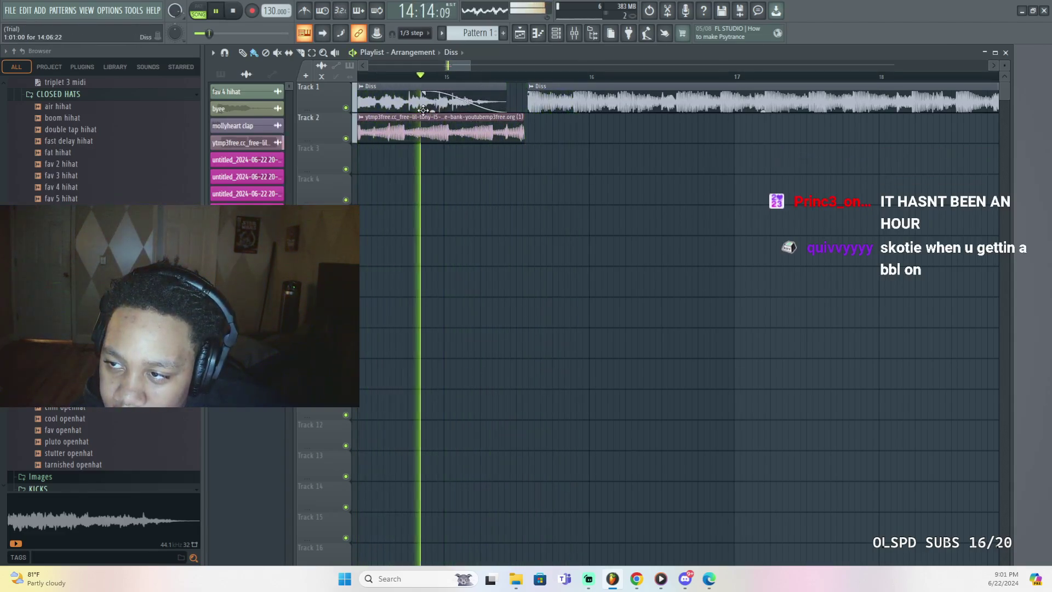
key("space")
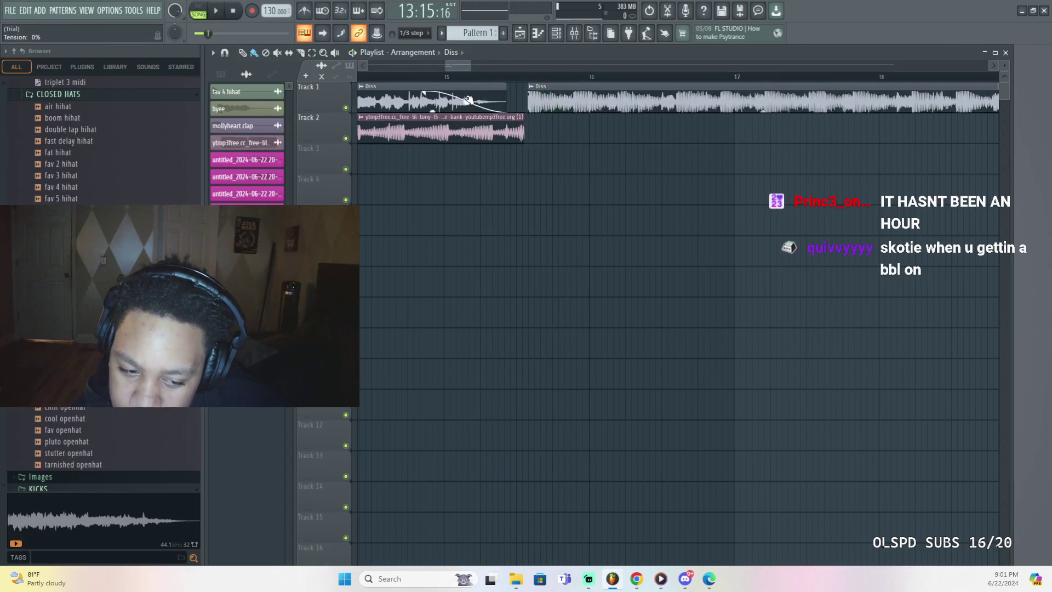
Step: Extend the start of the second Diss piece slightly earlier and shorten the first piece's fade-out
left_click_drag(527, 105, 521, 109)
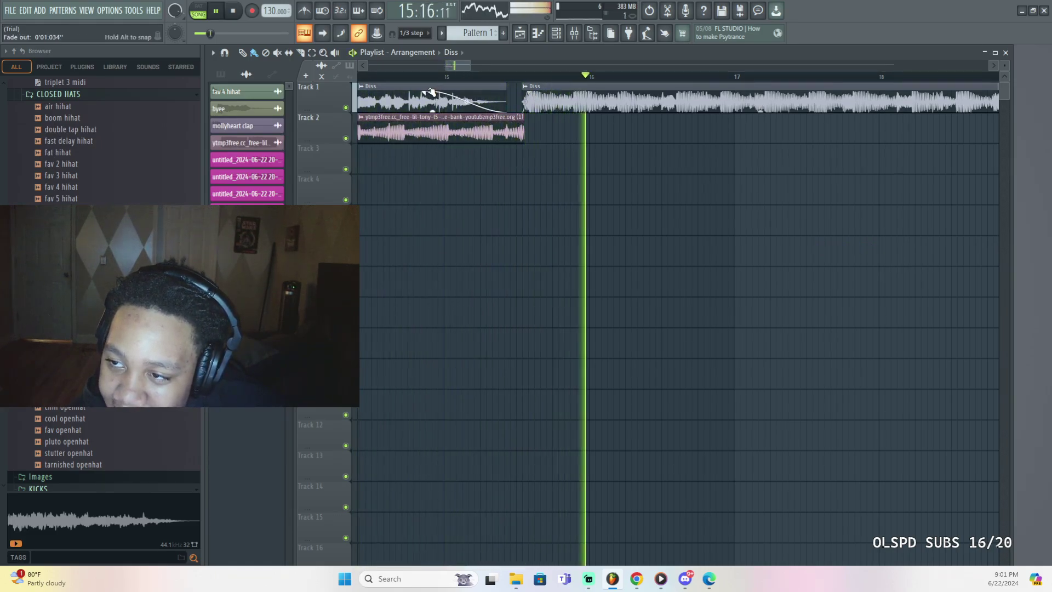
key("space")
left_click_drag(425, 93, 458, 92)
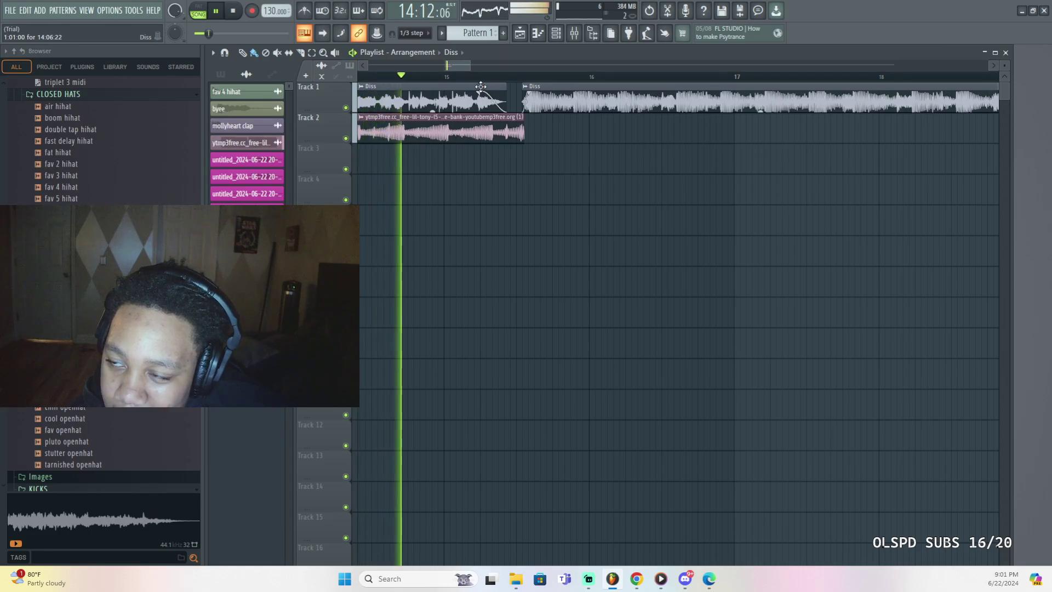
Step: Give the second Diss piece a fade-in of about 0.08 seconds, extend the first piece to a length of 14:07:22, and play the transition
key("space")
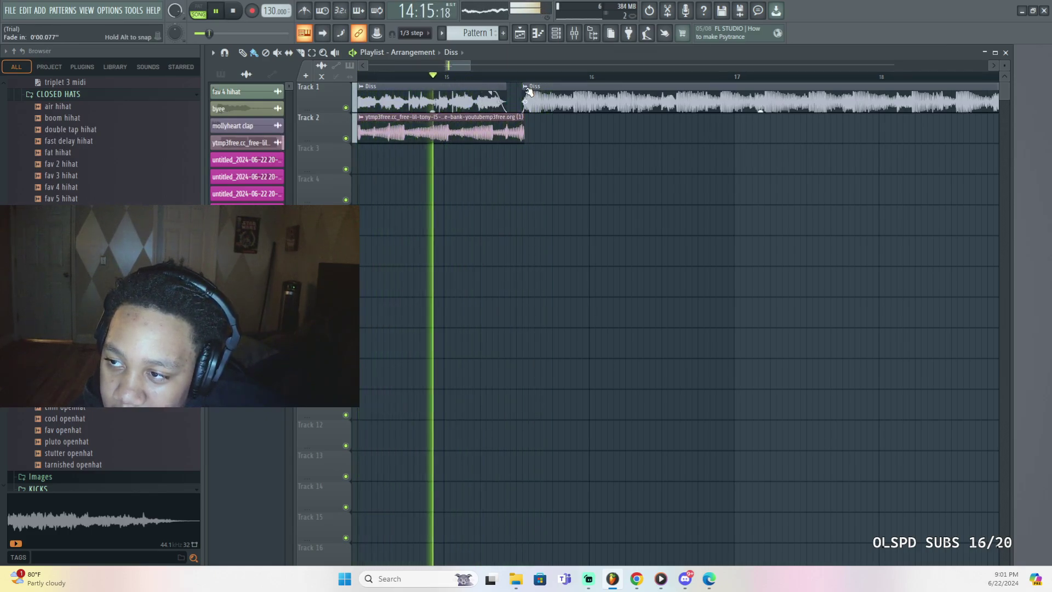
key("space")
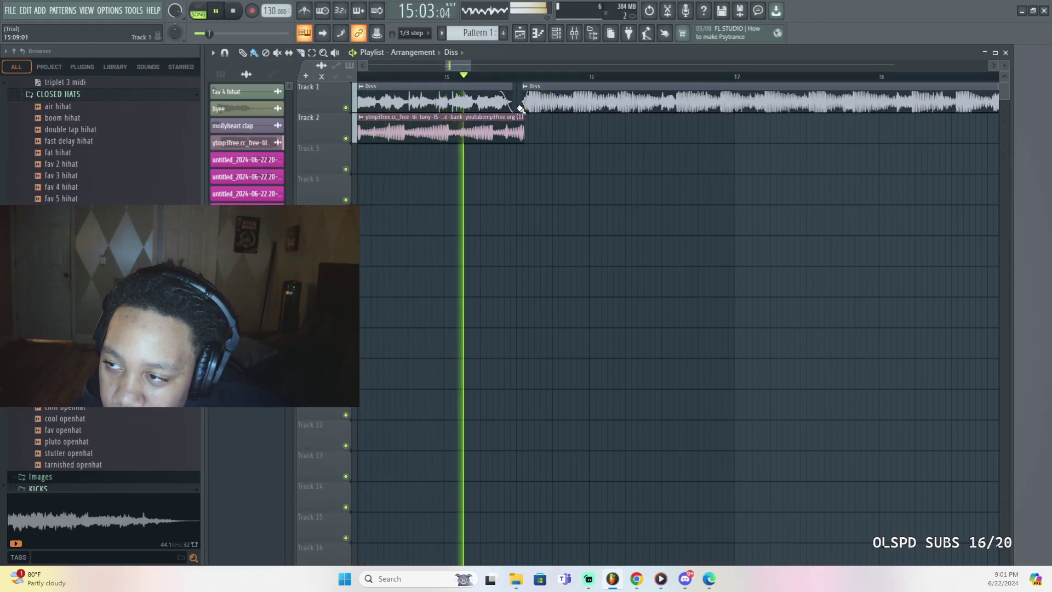
key("space")
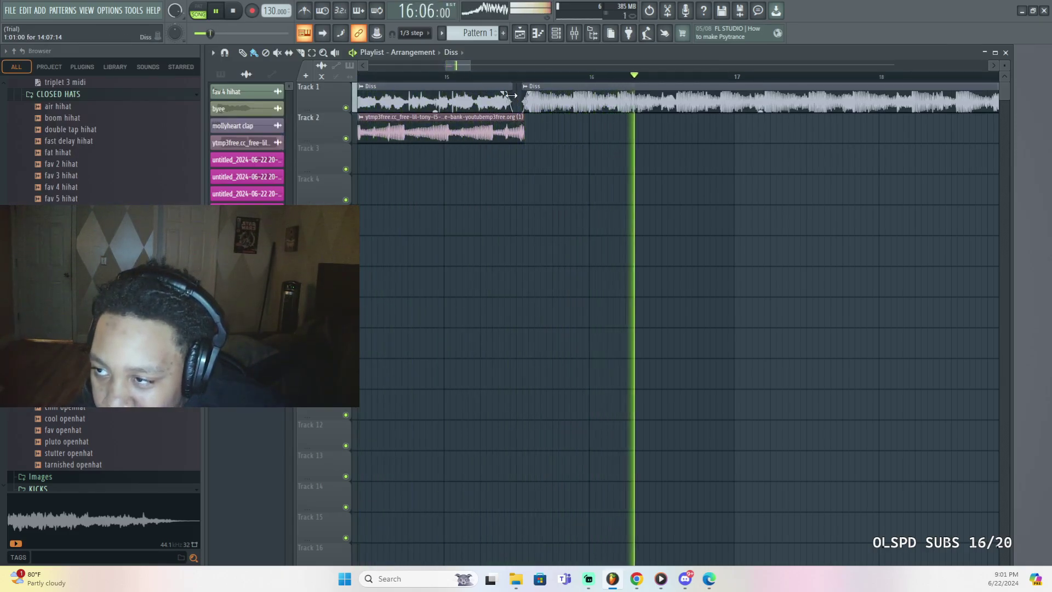
key("space")
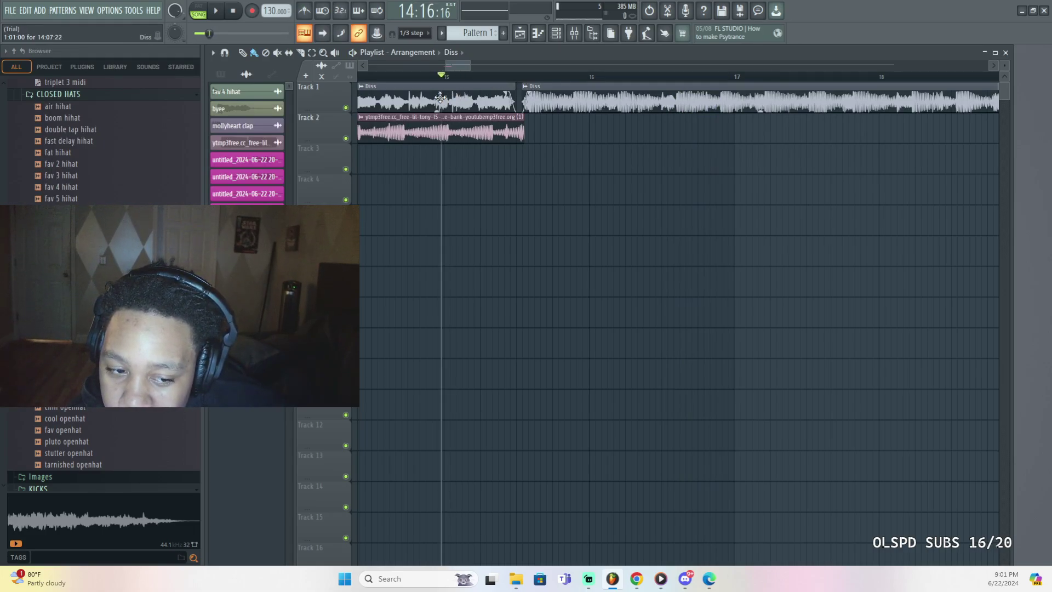
scroll(485, 77, "down", 5)
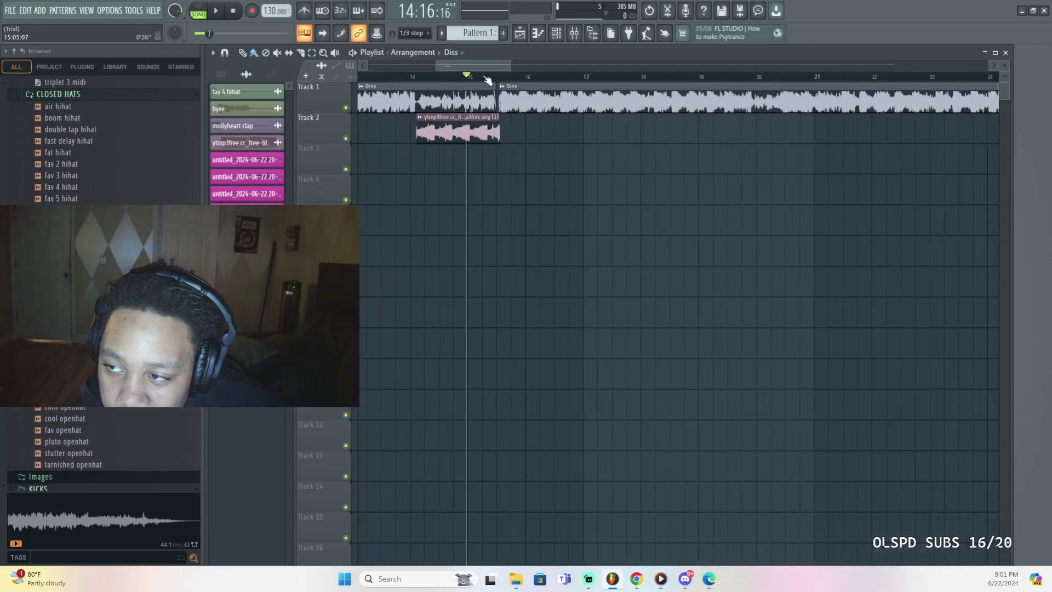
Step: Play the transition between the two Diss pieces from bar 14 to check it, and switch to Discord
scroll(485, 78, "down", 2)
key("space")
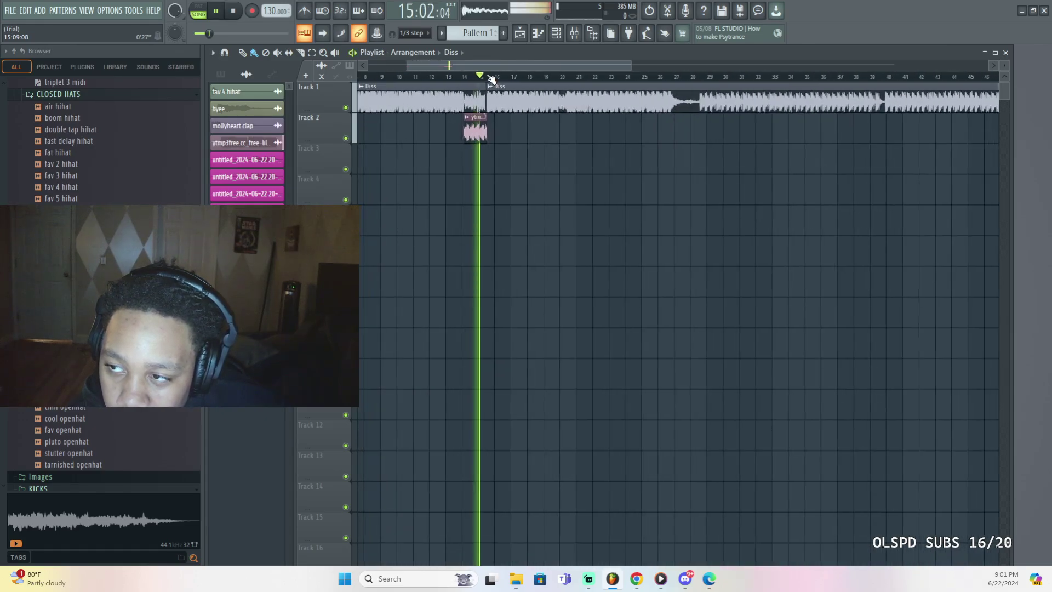
scroll(487, 78, "up", 6)
key("space")
scroll(492, 80, "down", 8)
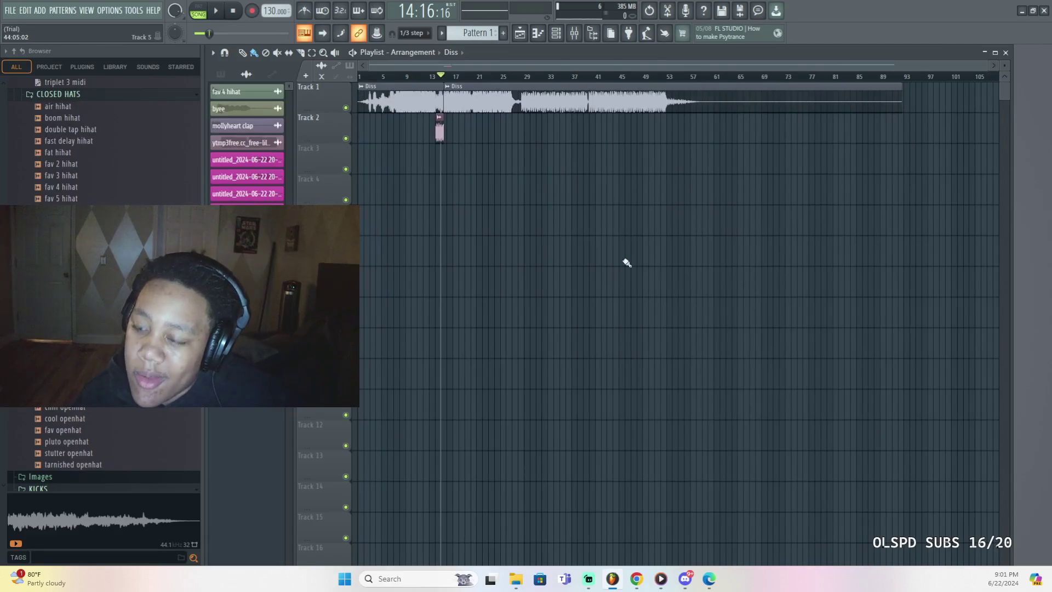
left_click(686, 579)
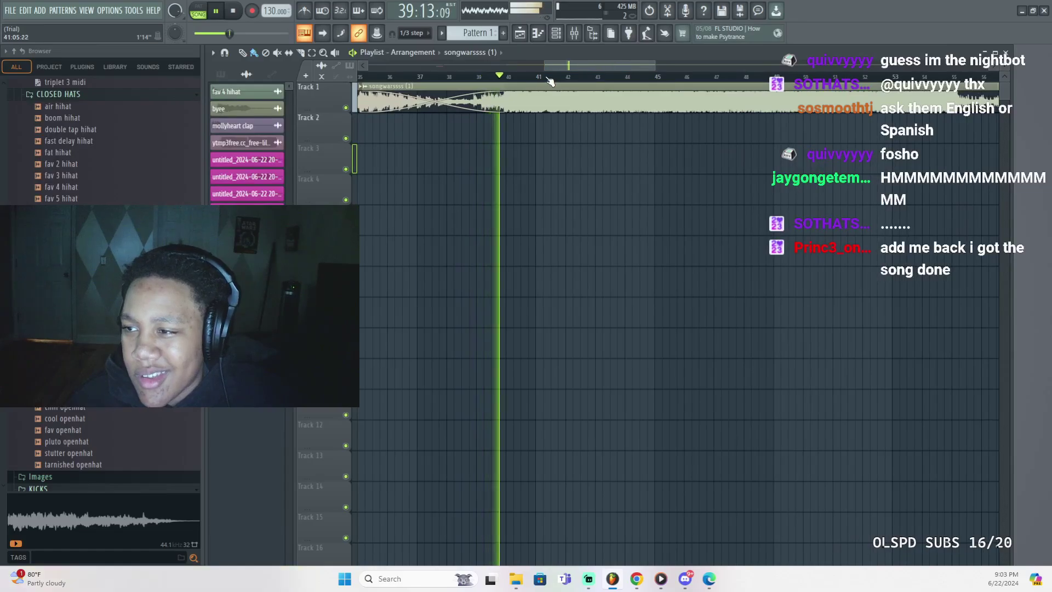
Step: Trim the end of the songwarssss (1) clip on Track 1 back to about bar 51 and stop playback
scroll(611, 58, "down", 5)
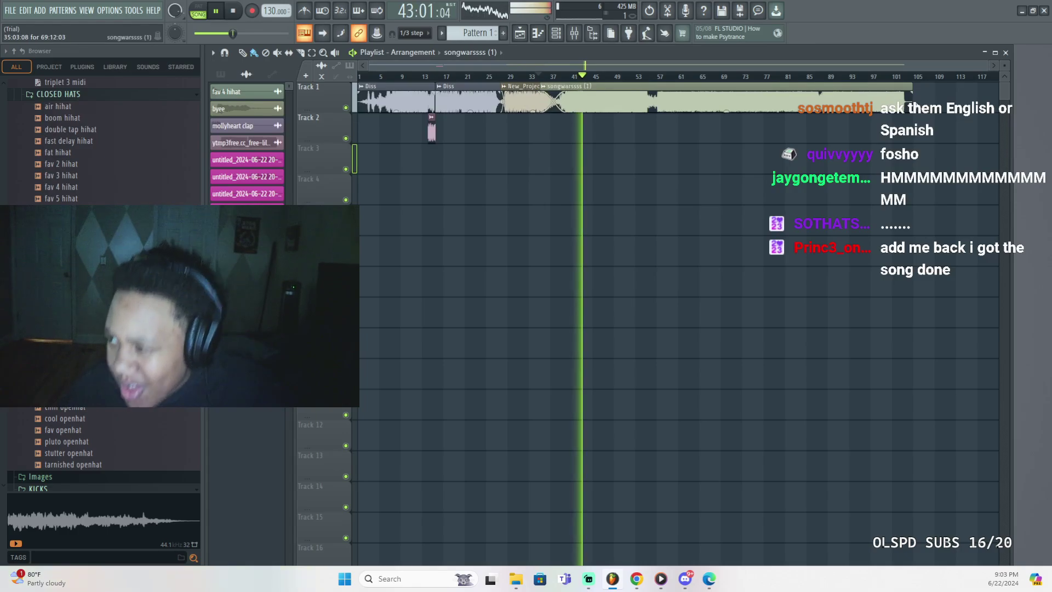
left_click_drag(912, 86, 633, 120)
key("space")
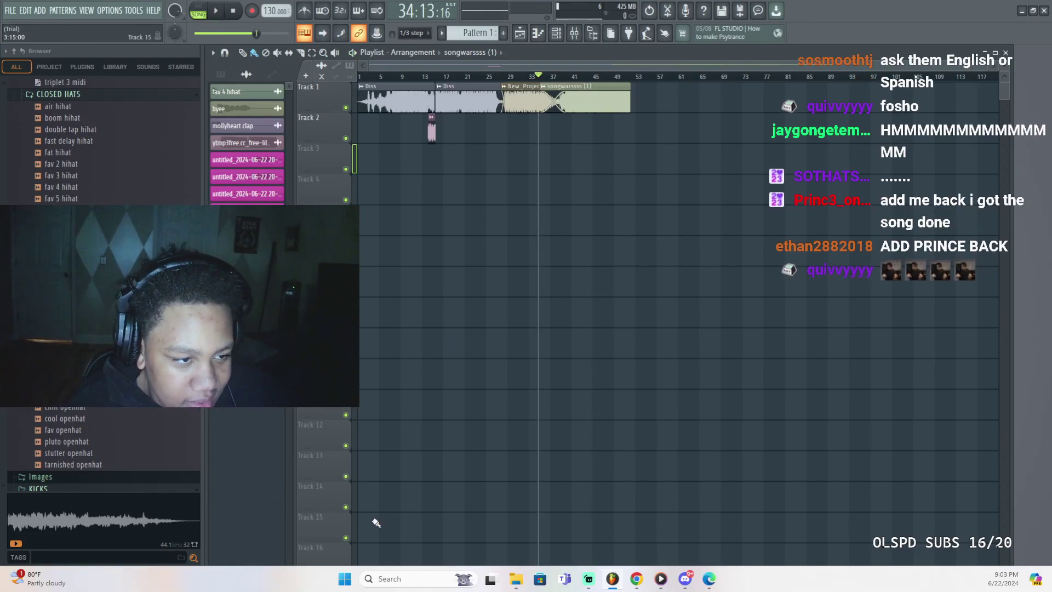
Step: Switch to the Discord call with the shared Media Player screen and mute the microphone
key("alt+Tab")
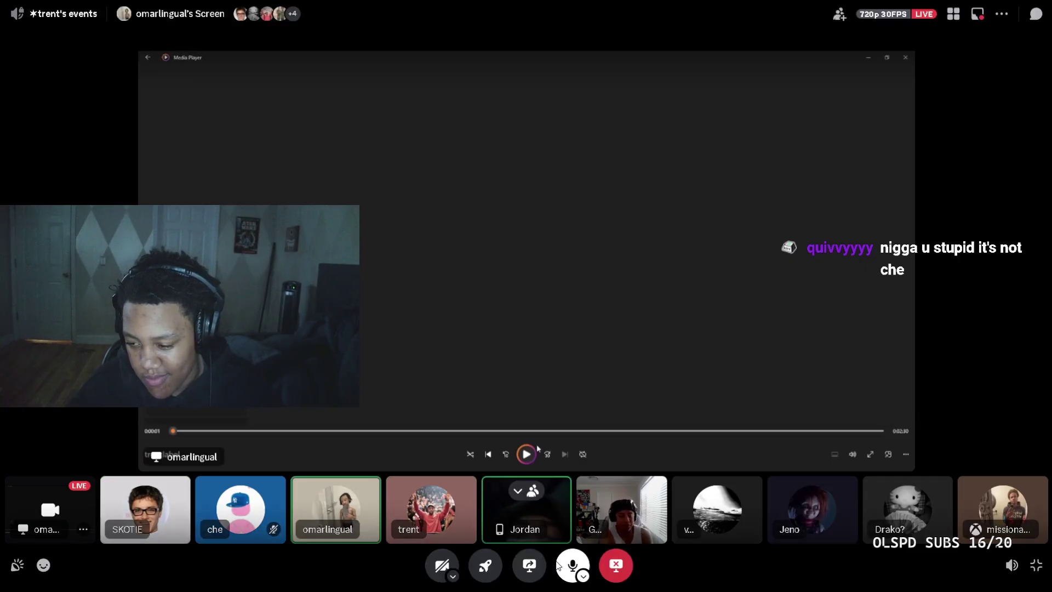
left_click(562, 564)
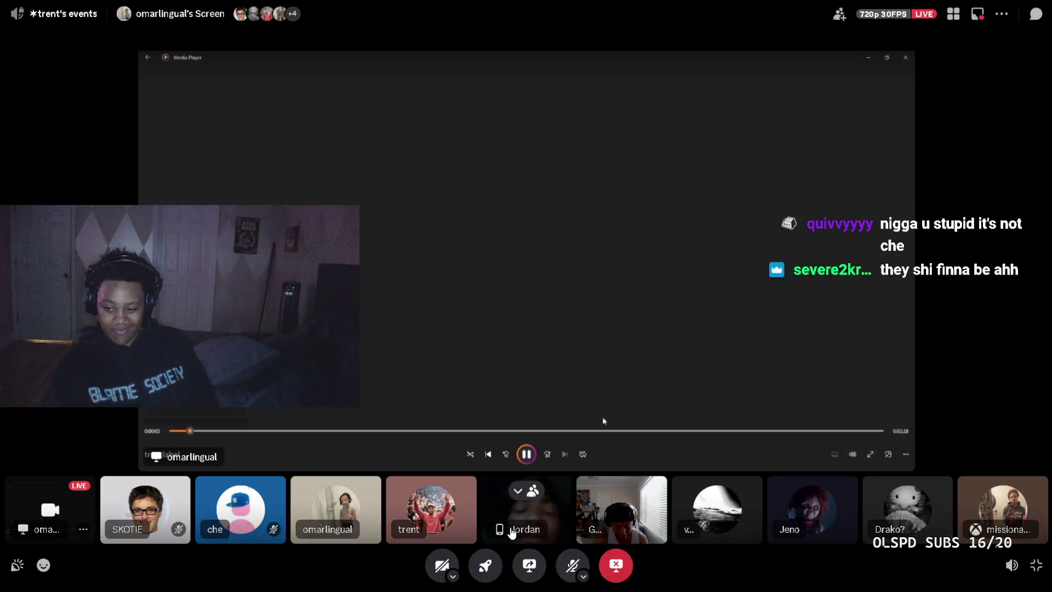
Step: View the two active participants' camera feeds alternately in the call's enlarged view
left_click(525, 492)
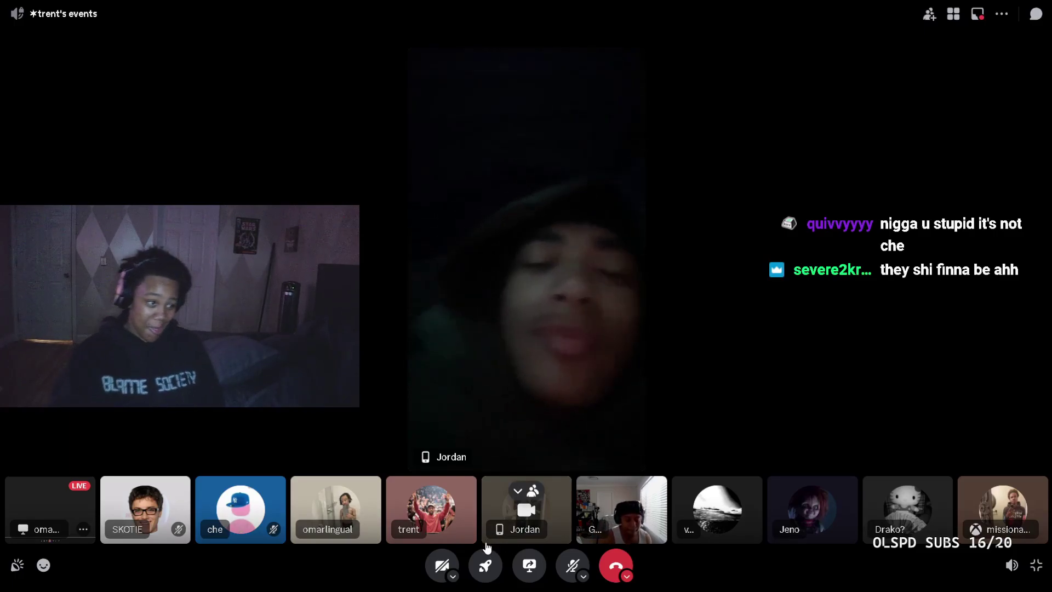
left_click(616, 507)
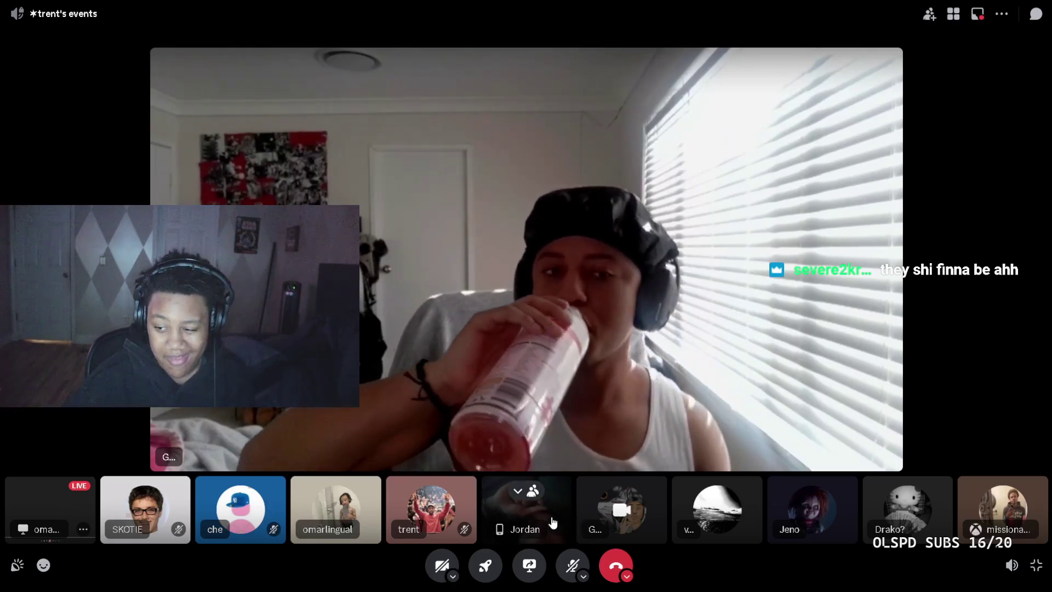
left_click(553, 522)
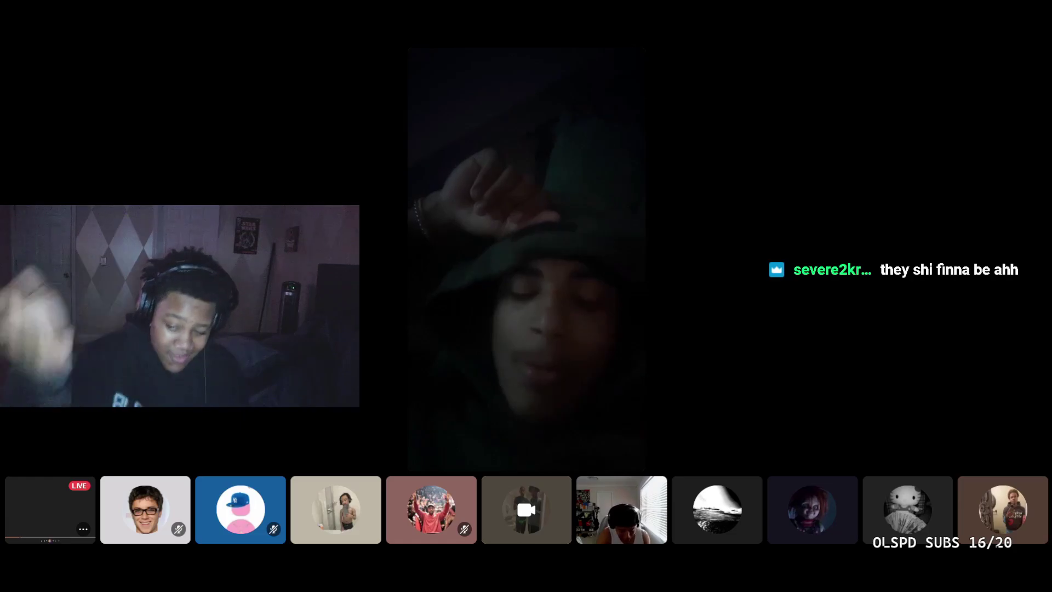
left_click(629, 529)
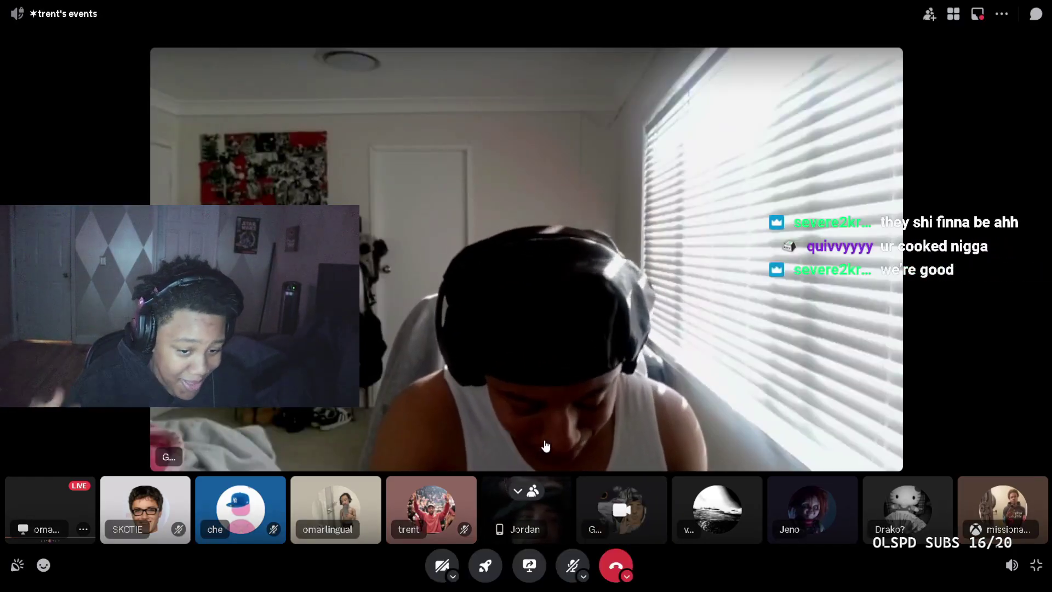
left_click(485, 566)
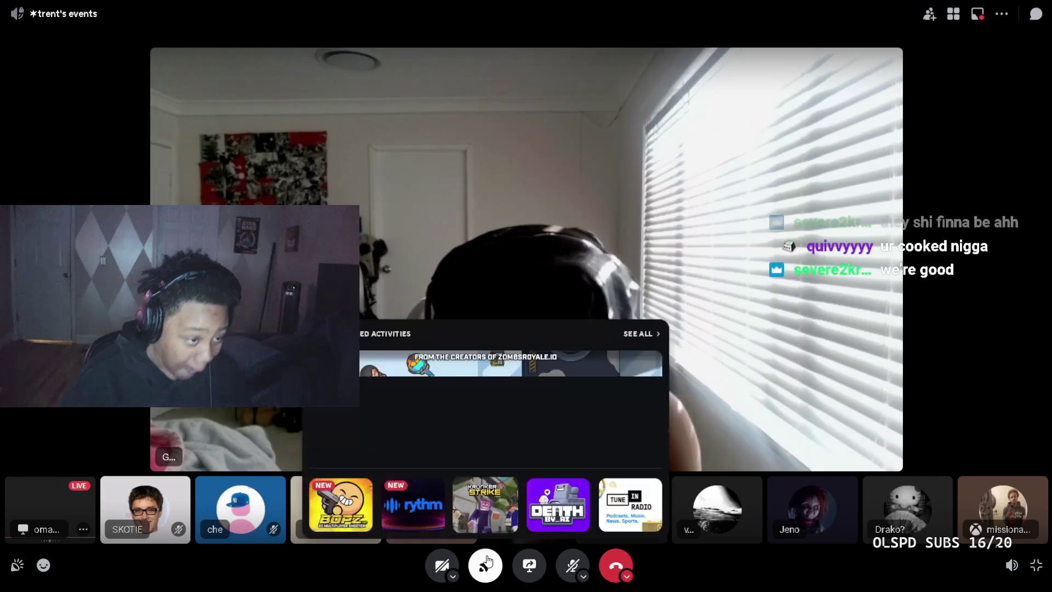
left_click(312, 561)
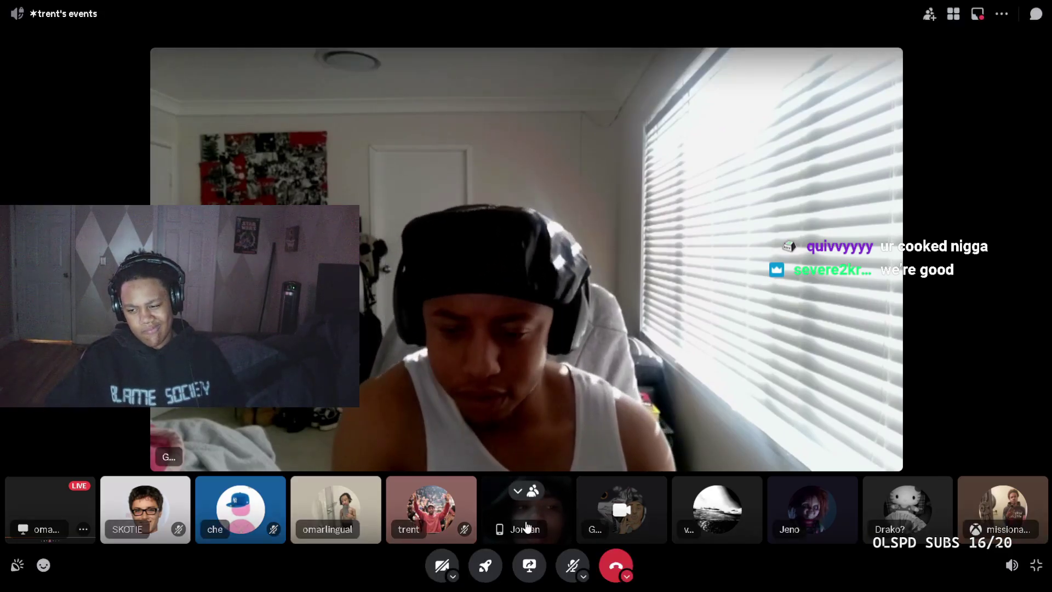
left_click(567, 506)
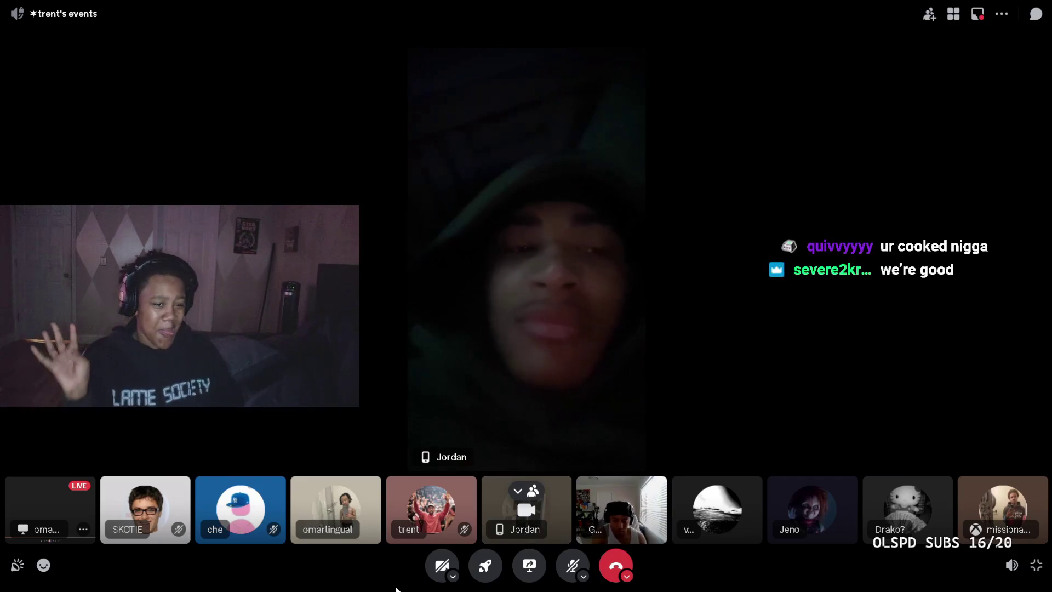